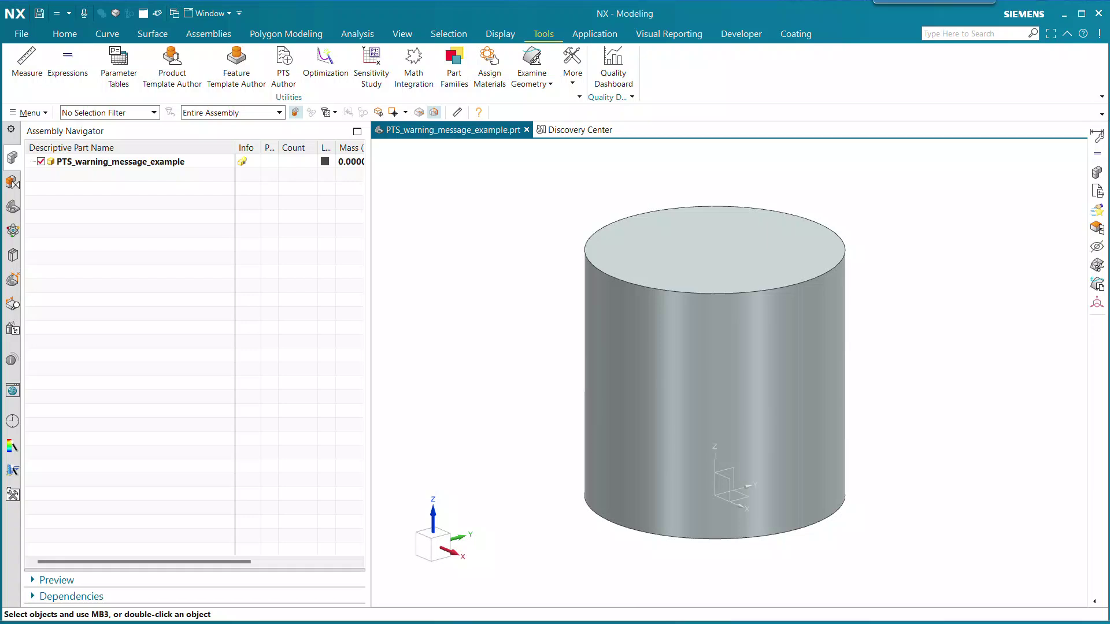
Open PTS_warning_message_example for editing as a reusable component and test diameters of 120, 150 and 145 mm.
right_click(162, 161)
left_click(221, 201)
left_click_drag(230, 147, 304, 210)
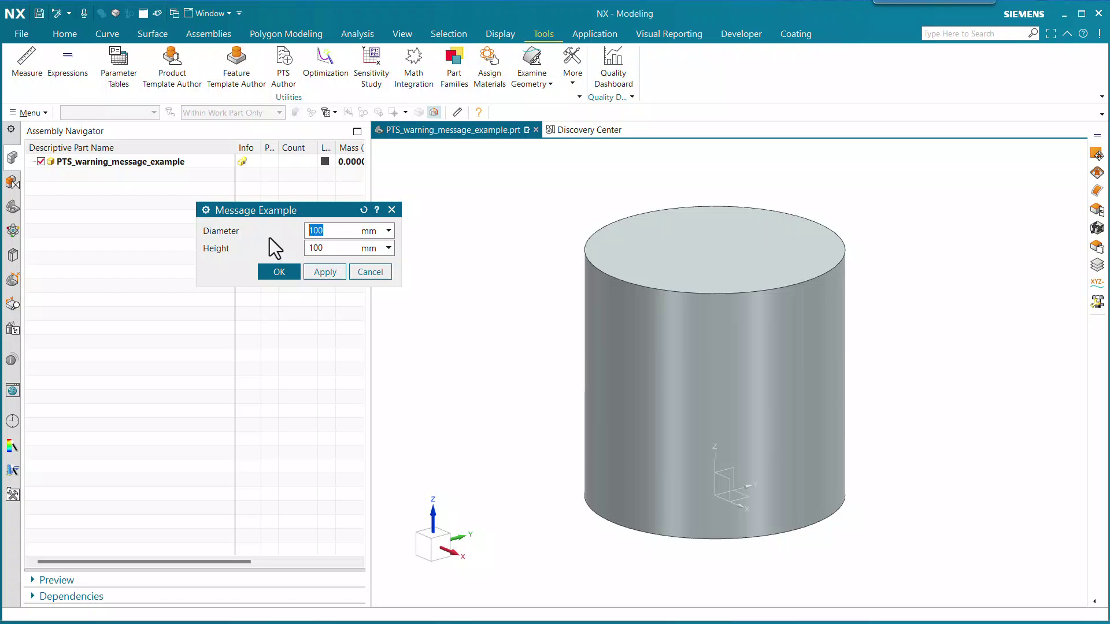
type("120")
key("Return")
type("150")
key("Return")
type("145")
key("Return")
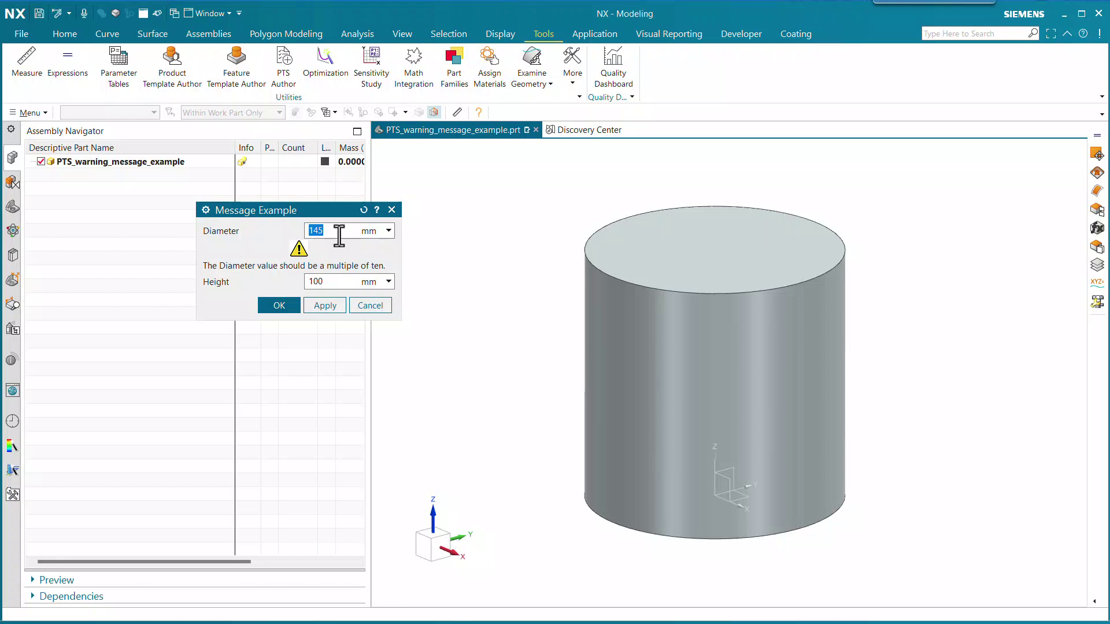
Test diameters of 160 and 123 mm, set the cylinder's diameter to 180 mm and accept the component edit.
type("160")
key("Return")
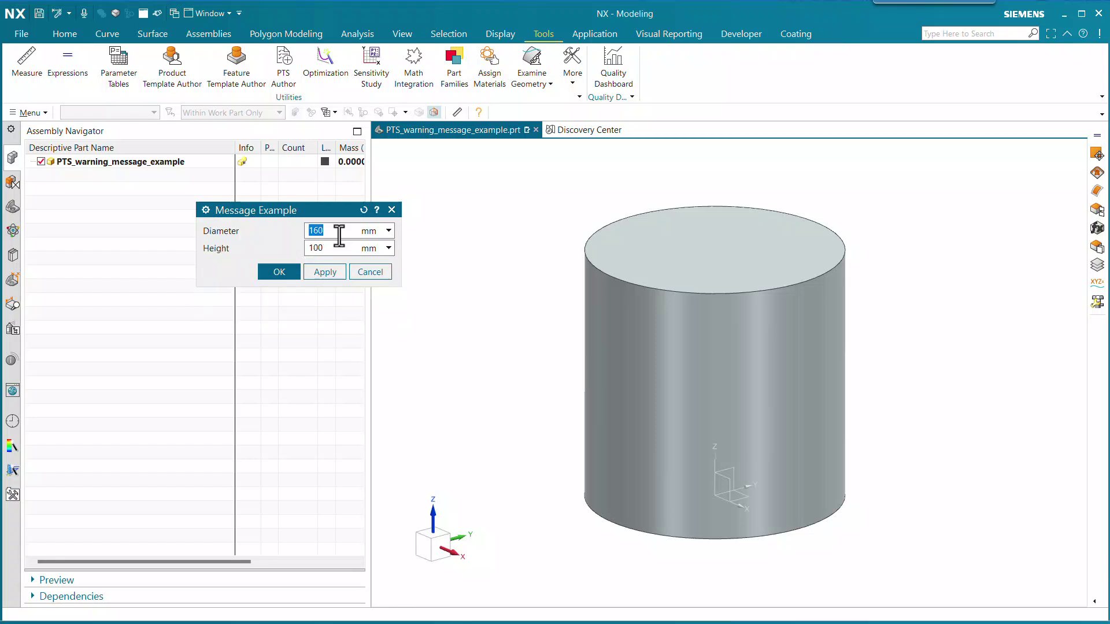
type("123")
key("Return")
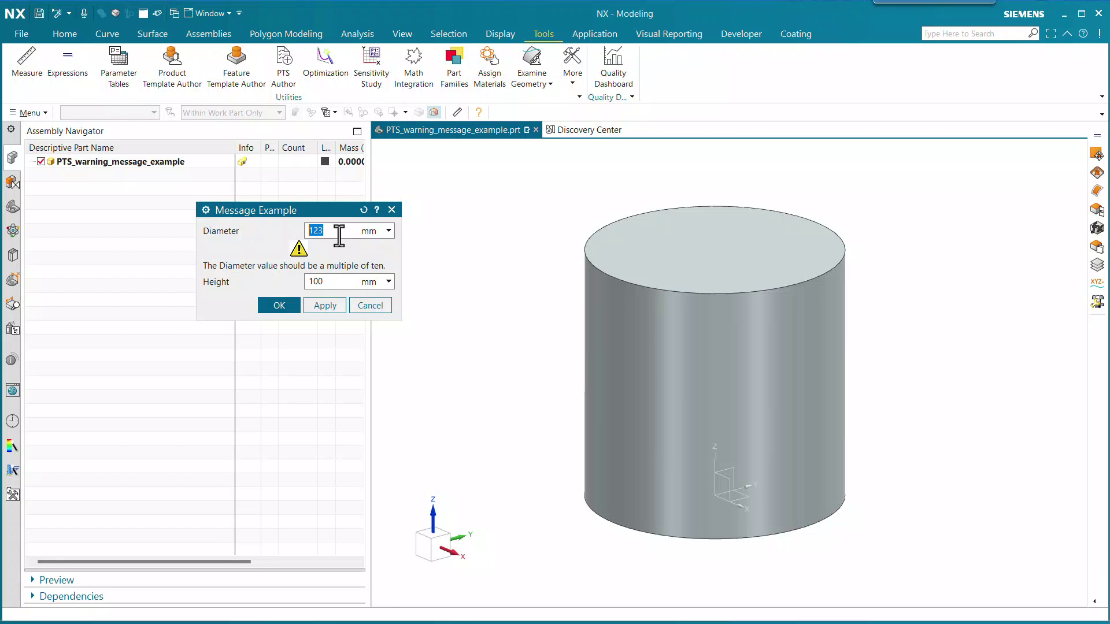
type("180")
key("Return")
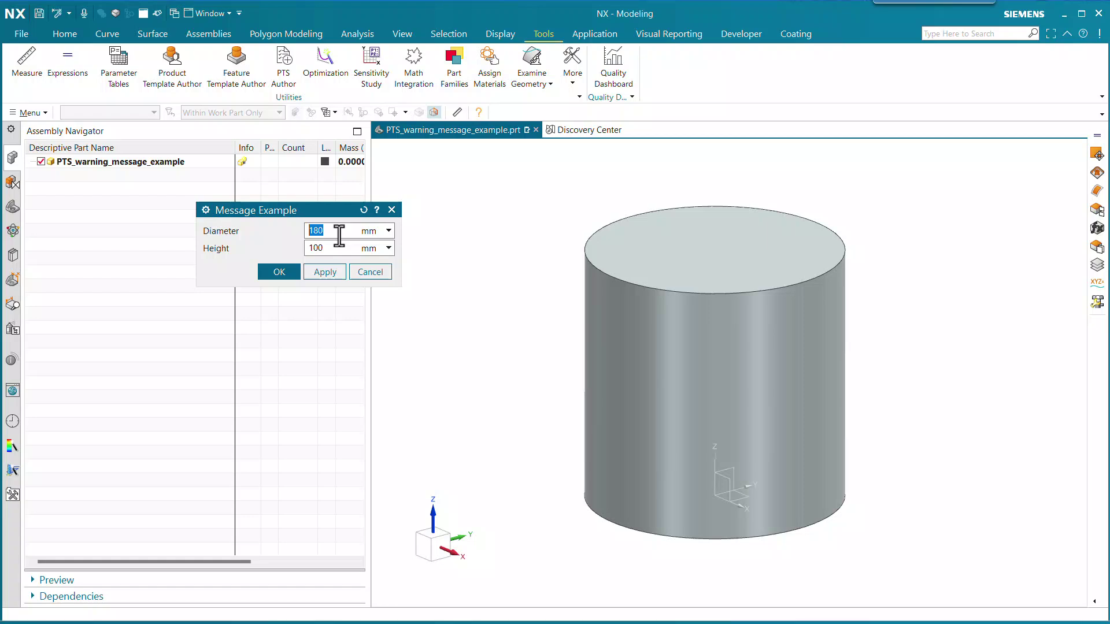
left_click(279, 271)
Test the diameter expression with 182, set its formula to 187 and accept the expression changes.
key("ctrl+e")
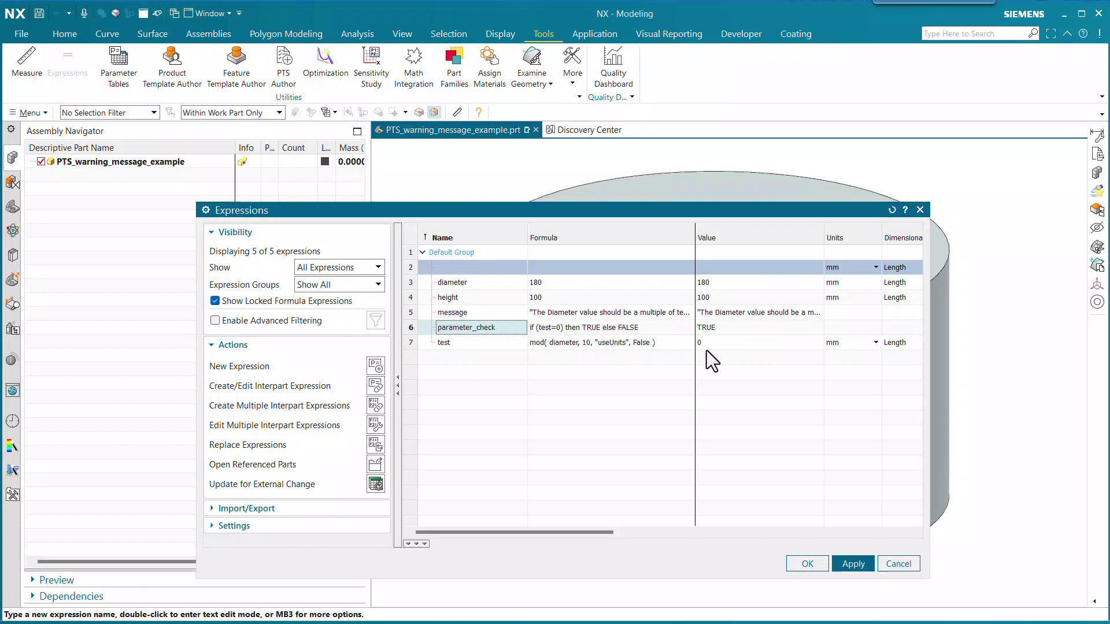
left_click(569, 283)
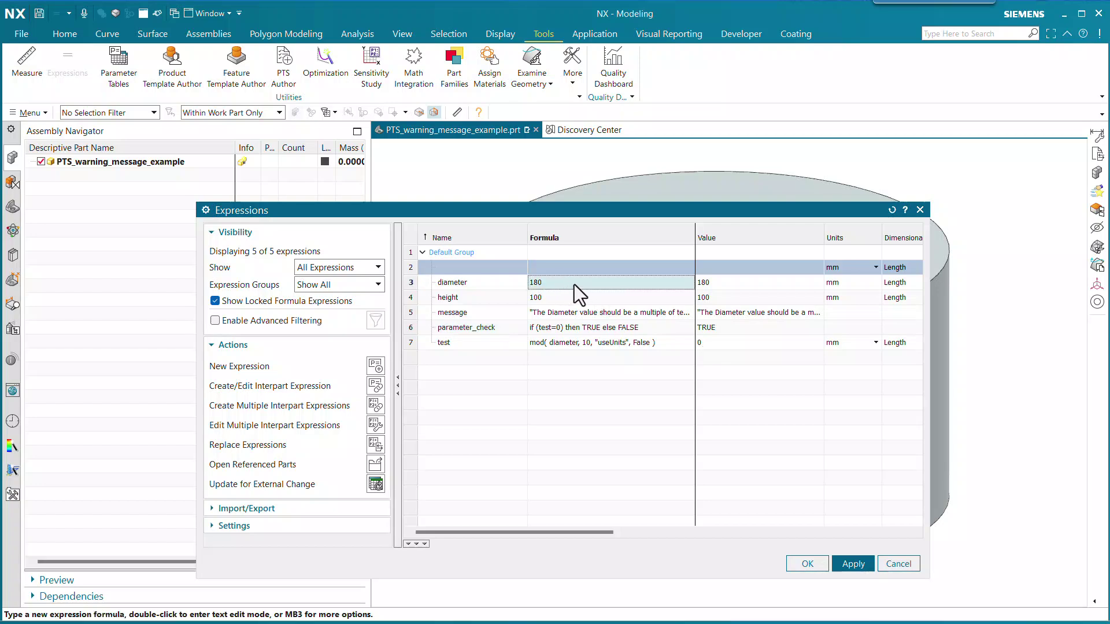
type("182")
key("Return")
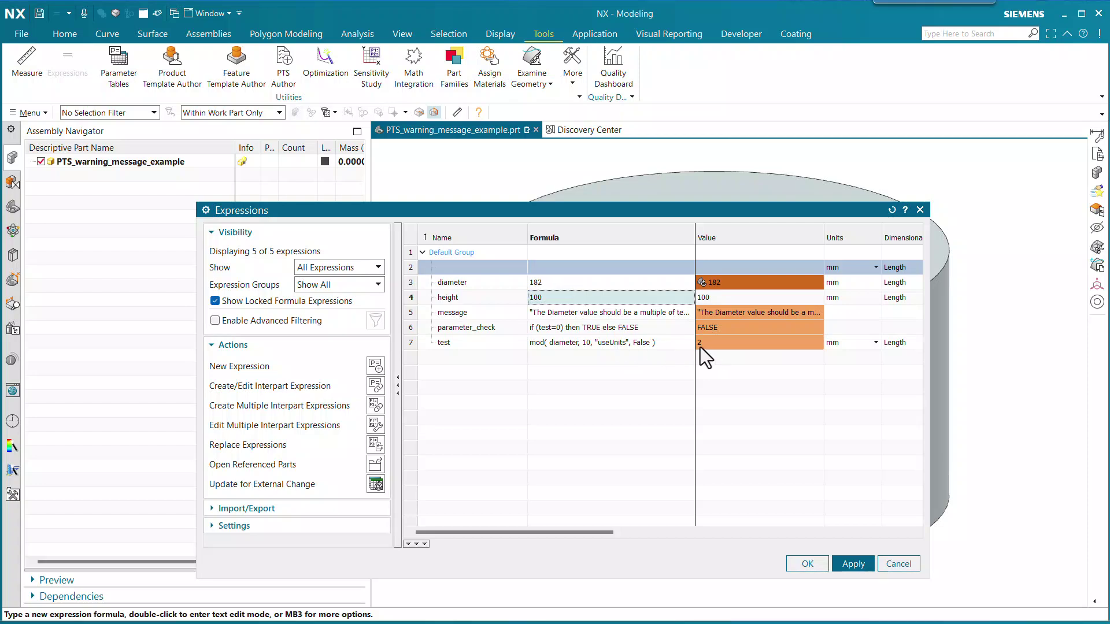
left_click(568, 283)
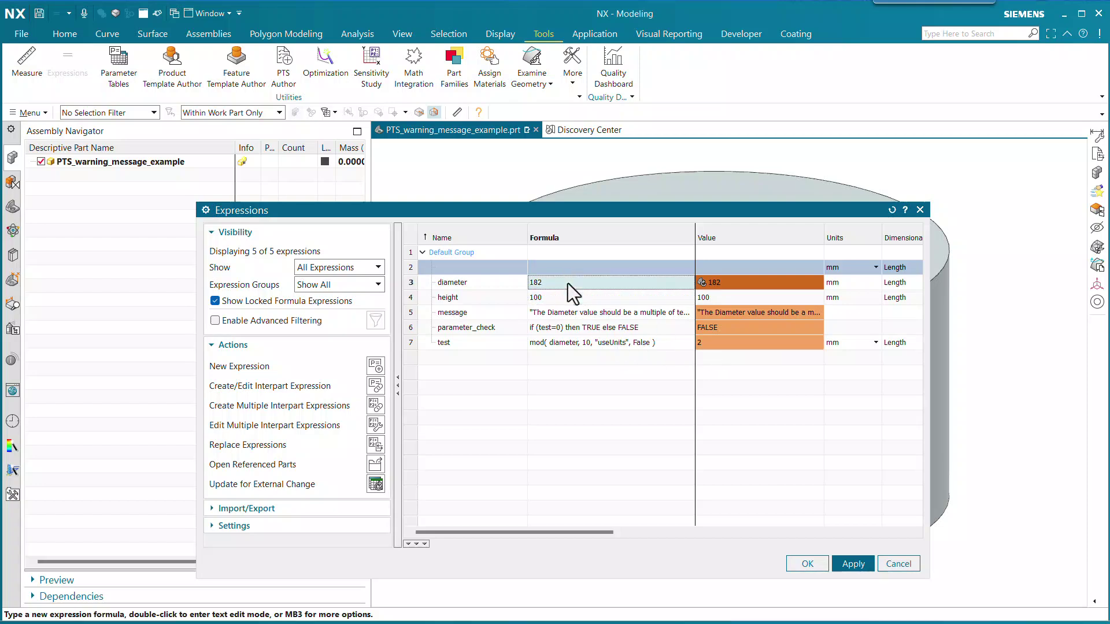
type("187")
key("Return")
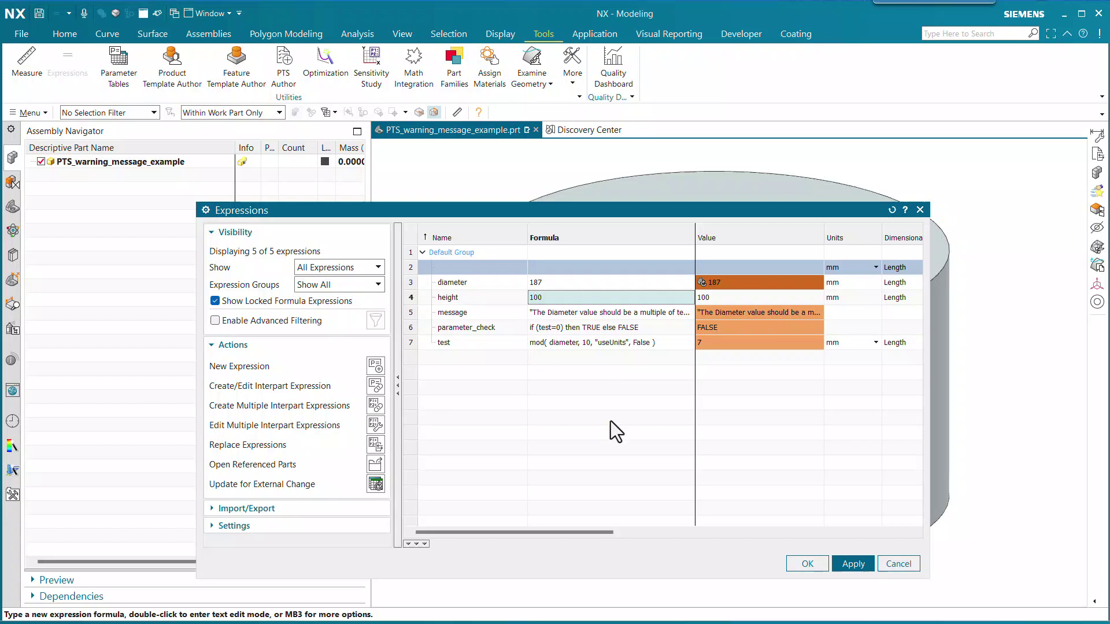
left_click(808, 563)
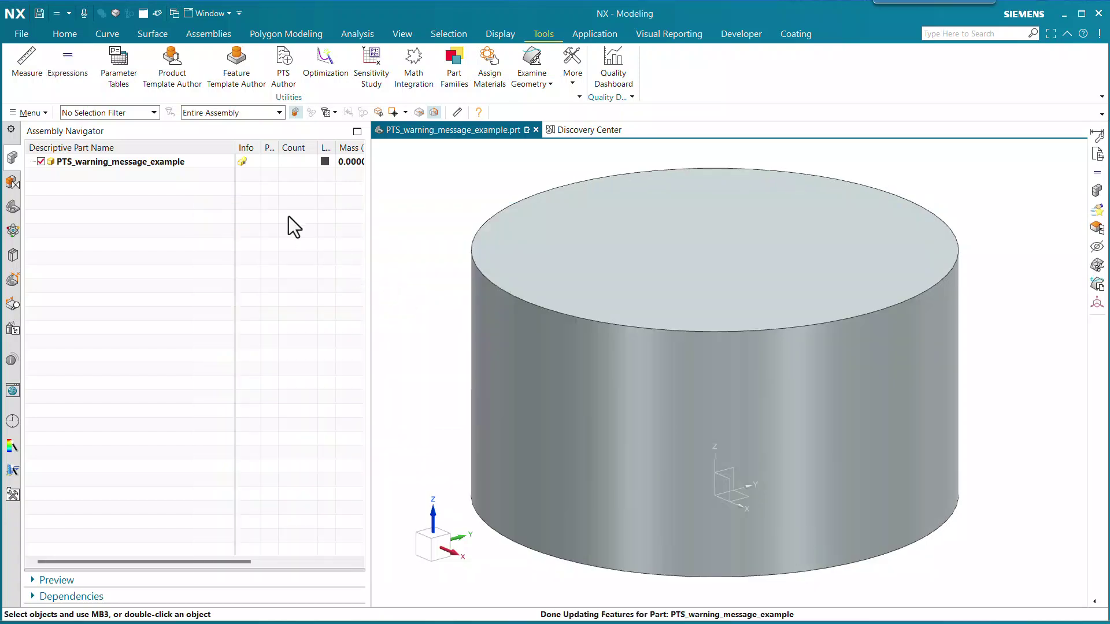
Reopen the reusable component's edit dialog to check the diameter warning, and close it.
right_click(203, 163)
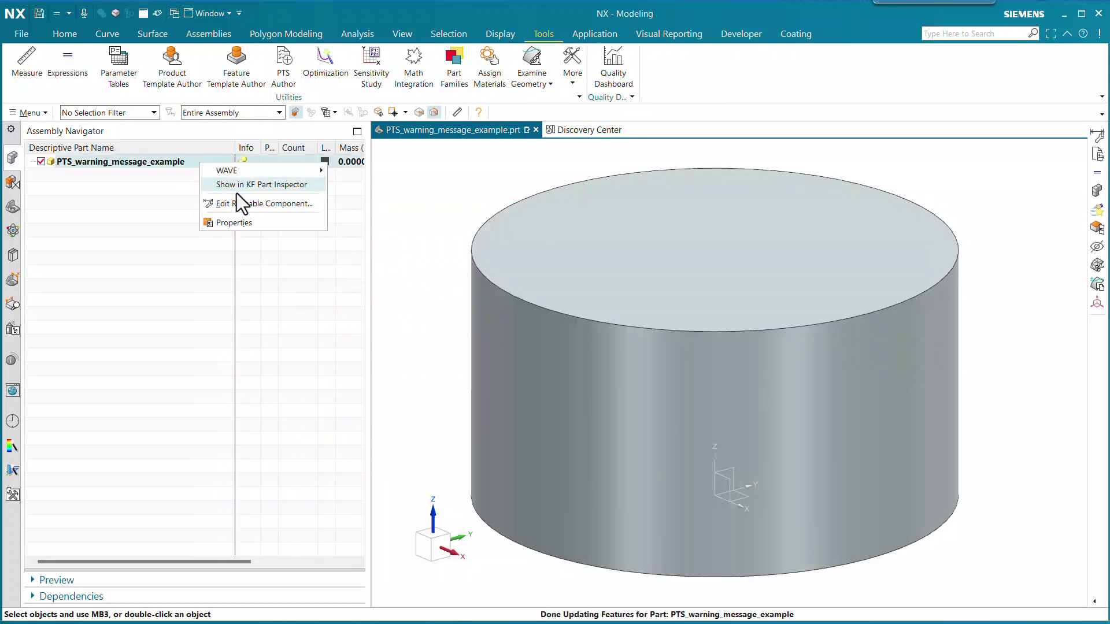
left_click(244, 202)
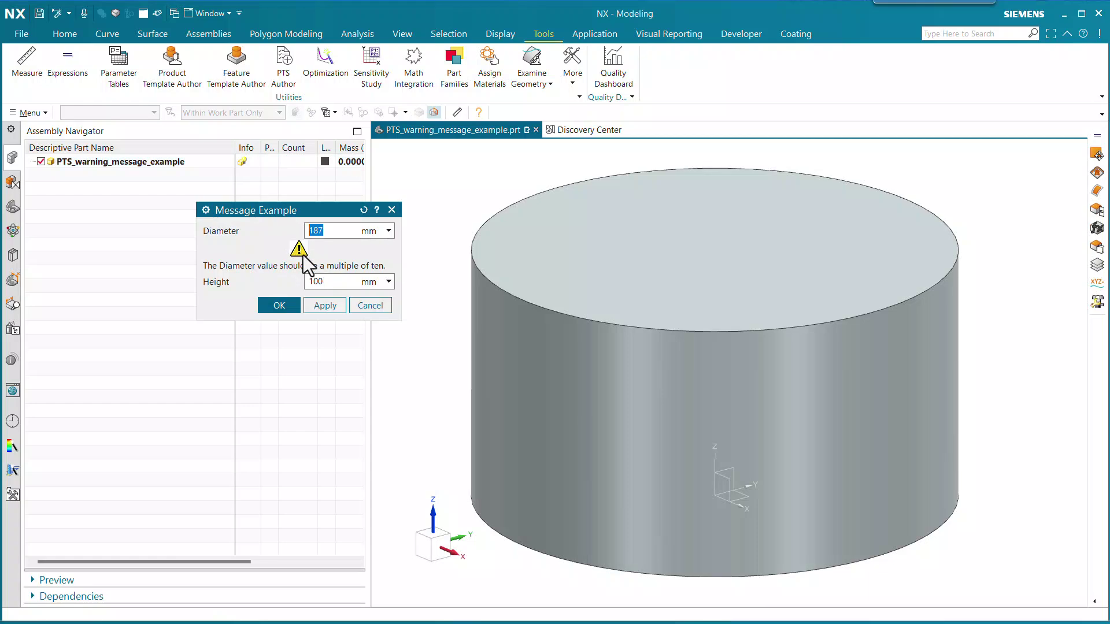
left_click(279, 305)
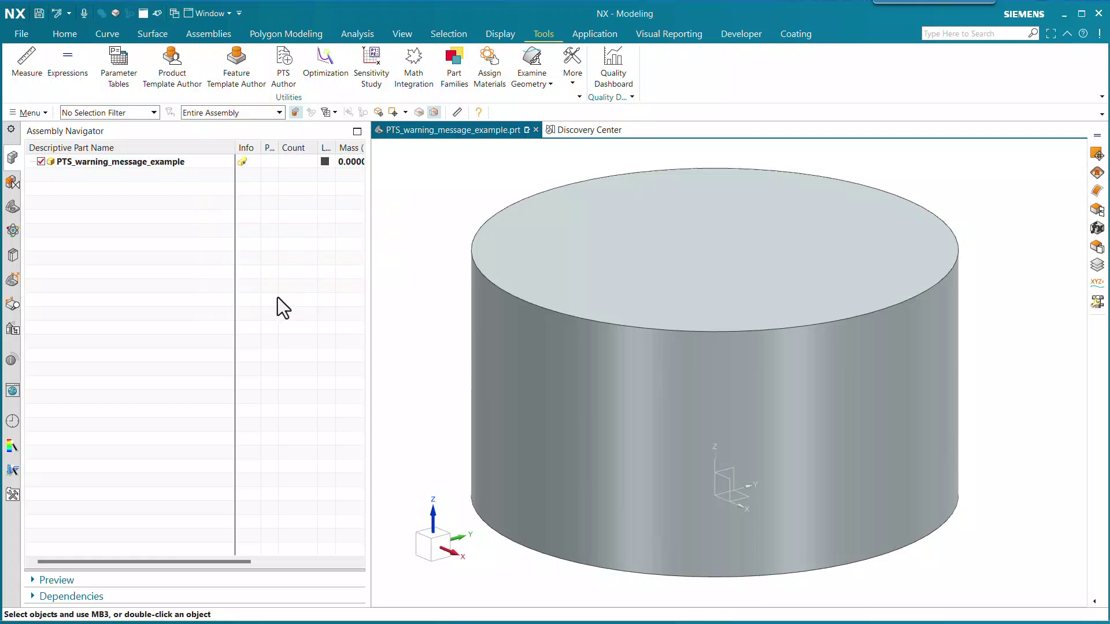
Open the part in Product Template Author and display the visibility dependency of the text label that warns about the diameter.
left_click(172, 81)
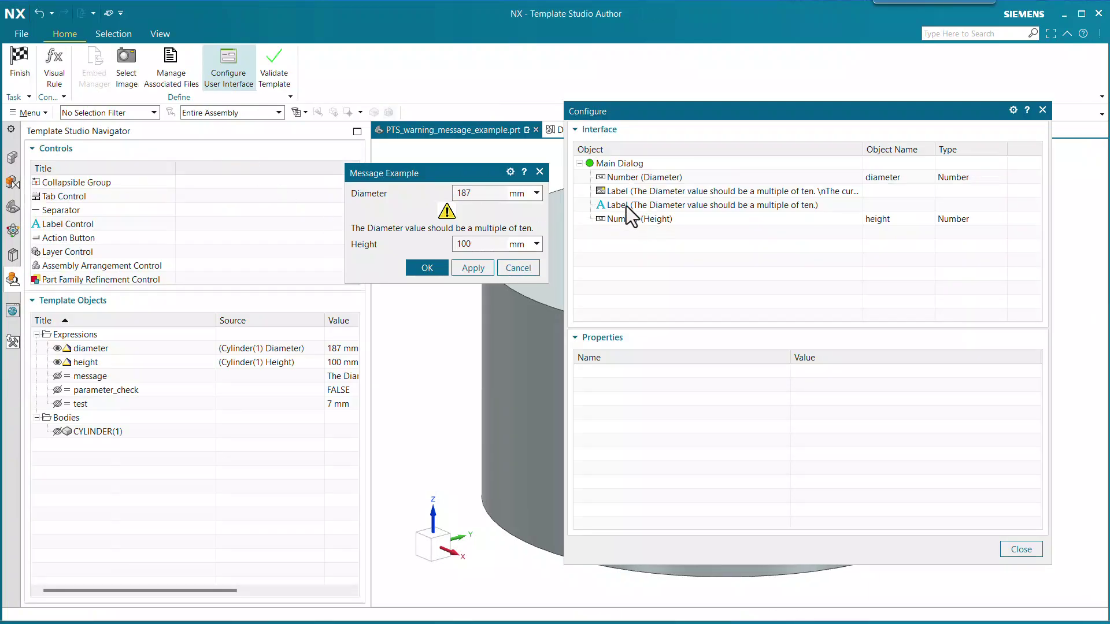
mouse_move(449, 211)
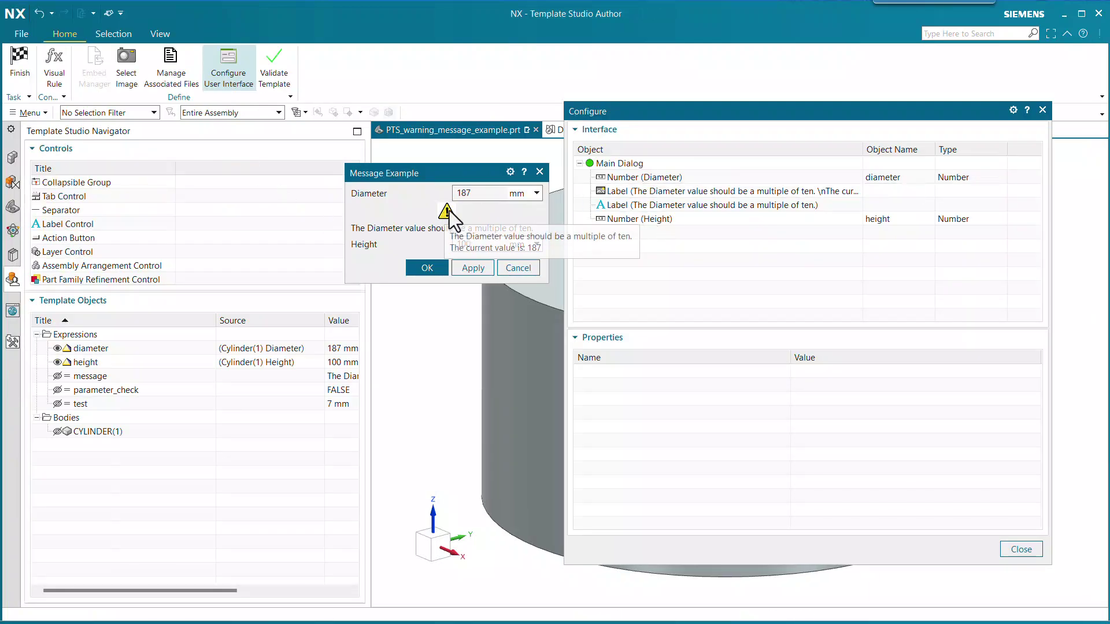
left_click(626, 207)
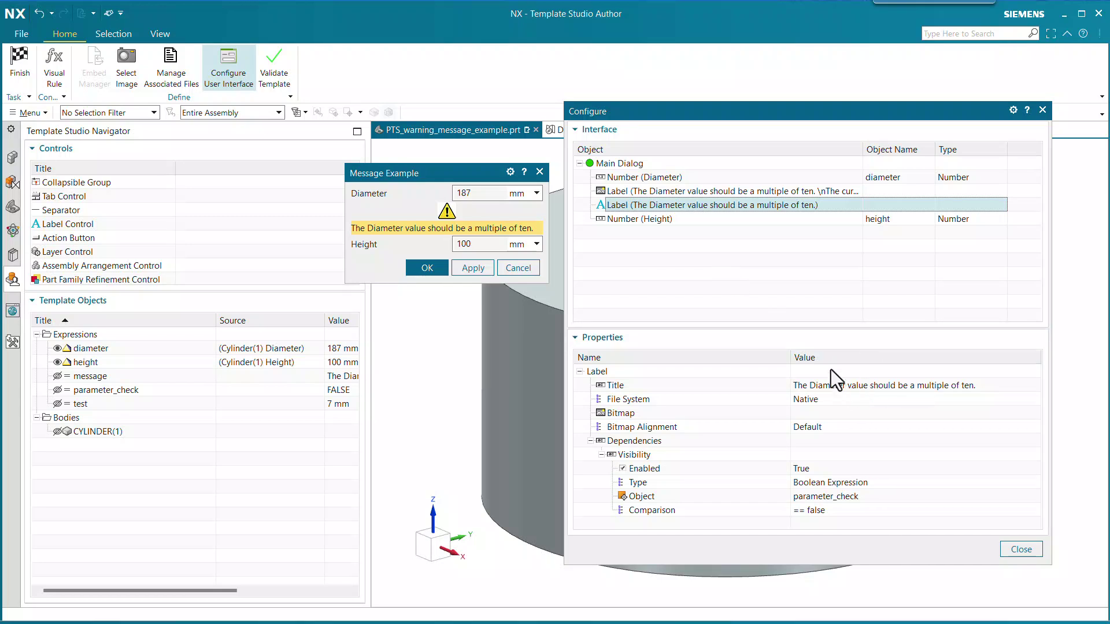
left_click(601, 455)
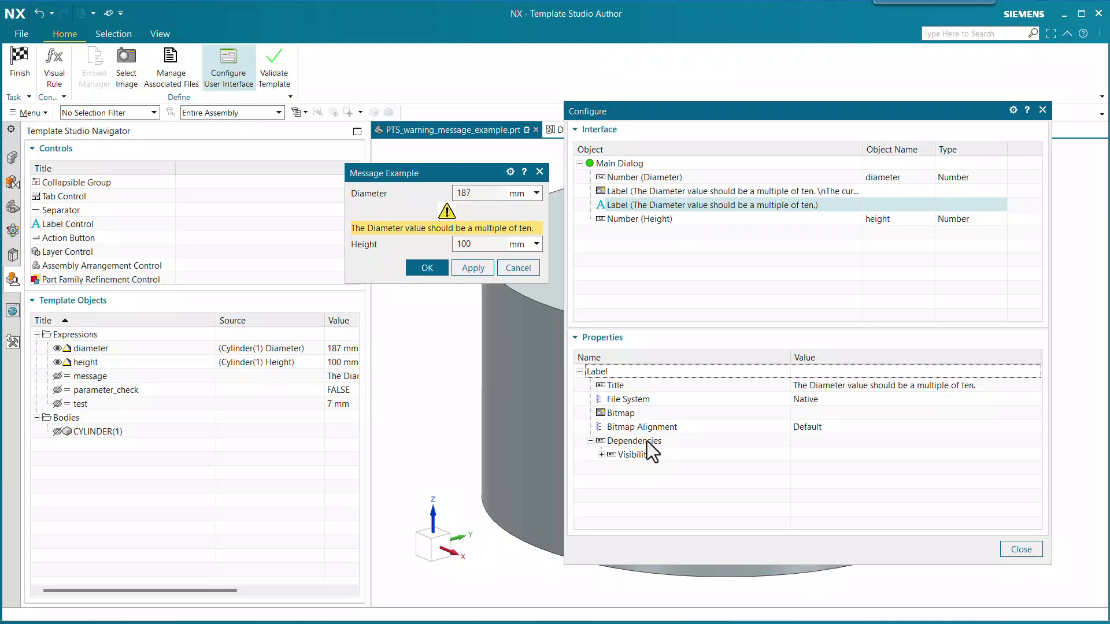
left_click(600, 455)
Disable the warning label's visibility dependency and enable it again.
left_click(832, 469)
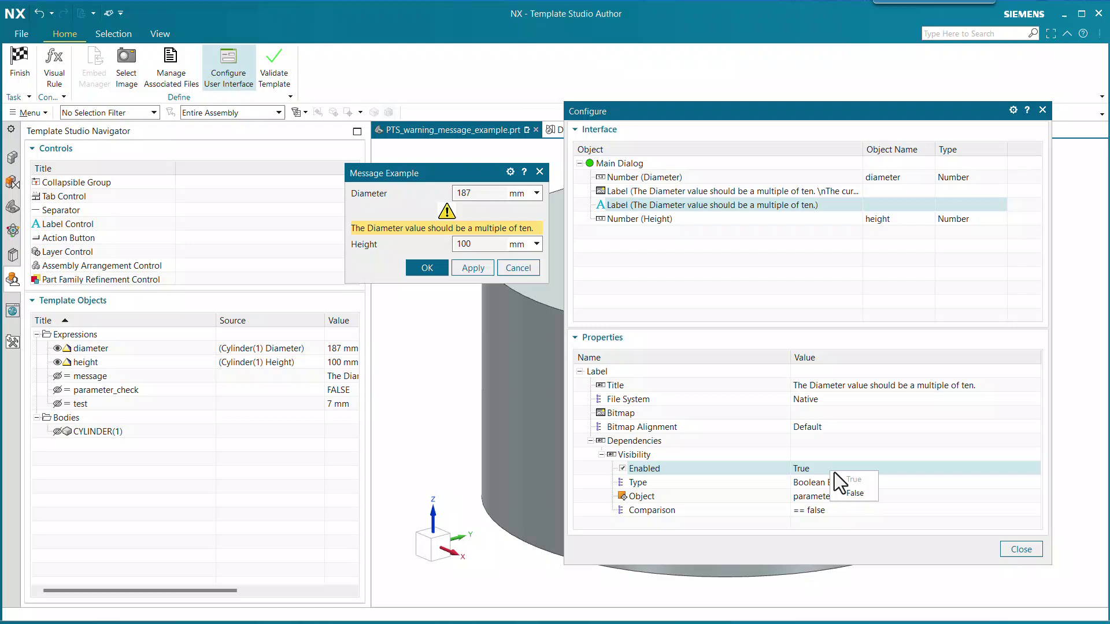
left_click(860, 490)
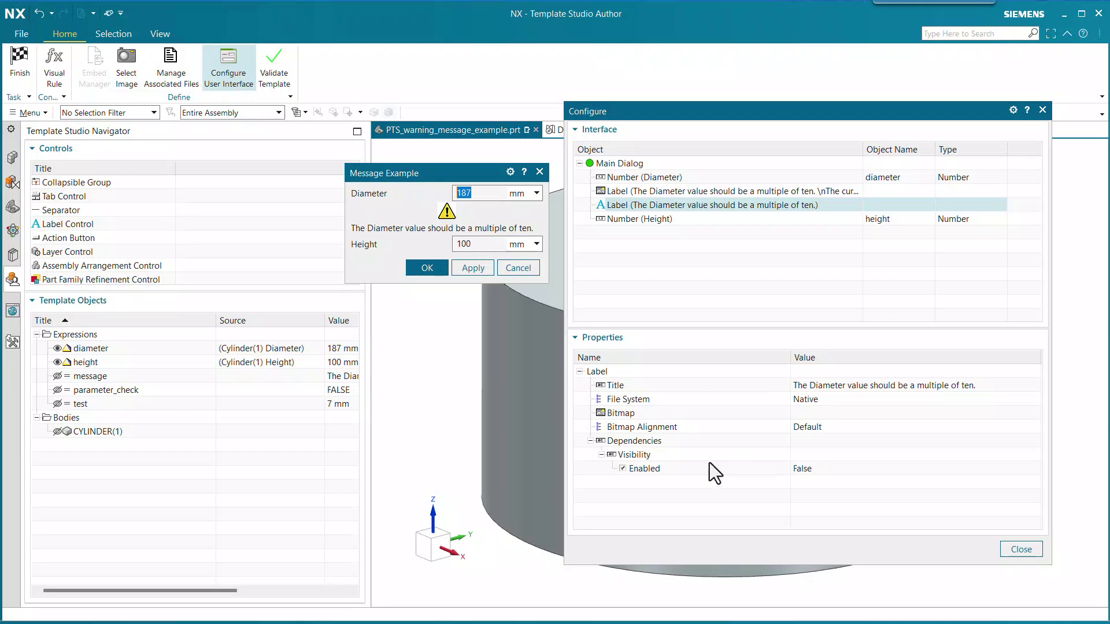
left_click(814, 470)
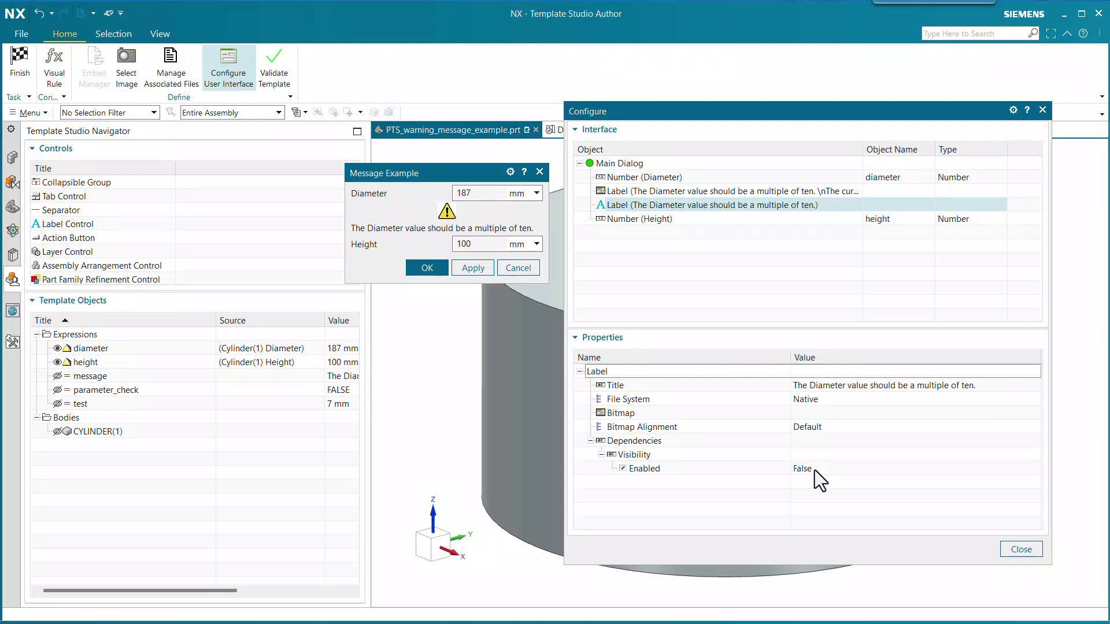
left_click(828, 475)
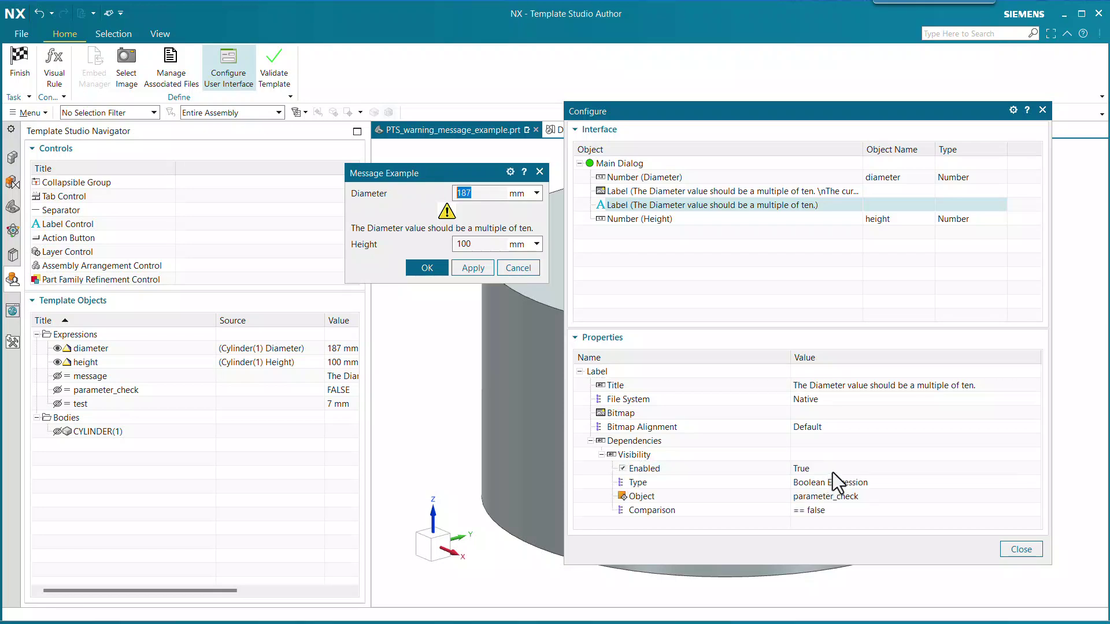
Examine the available type and comparison options of the warning label's visibility dependency.
left_click(875, 482)
left_click(898, 483)
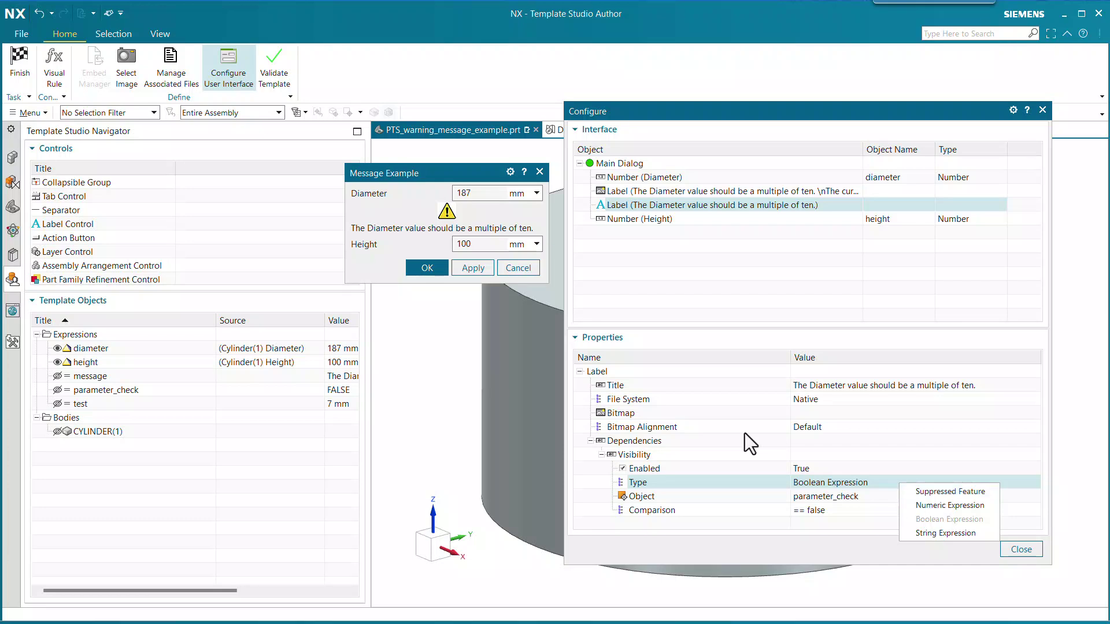
left_click(468, 193)
key("BackSpace")
type("7")
left_click(847, 507)
left_click(844, 509)
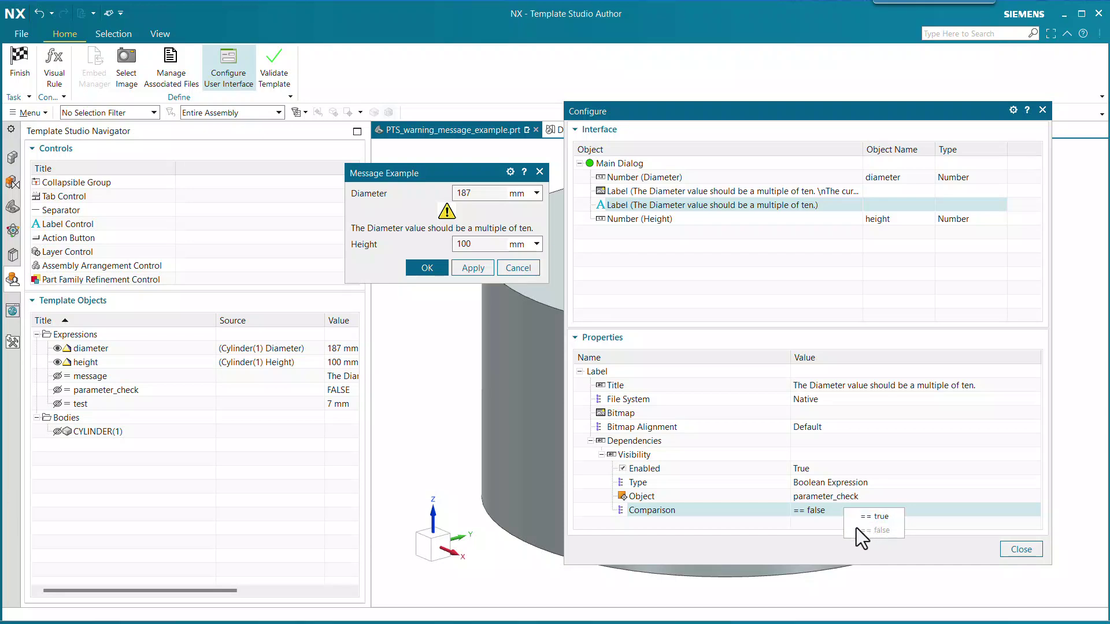
left_click(816, 512)
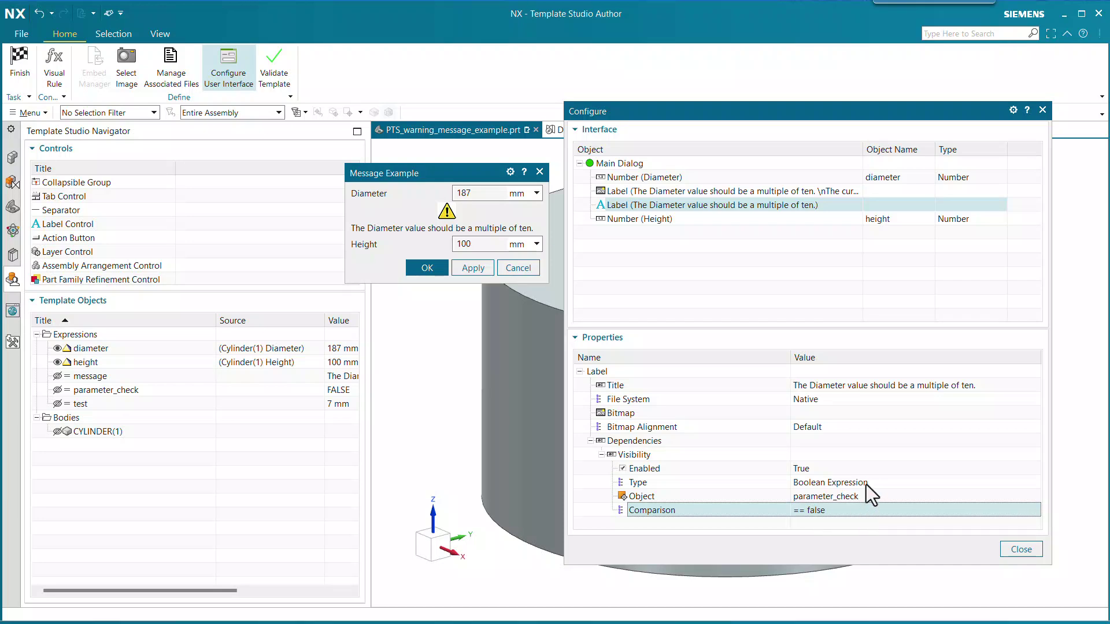
Try a Numeric Expression visibility dependency with the "< Value" comparison and the diameter expression as its object.
left_click(866, 484)
left_click(909, 505)
left_click(836, 510)
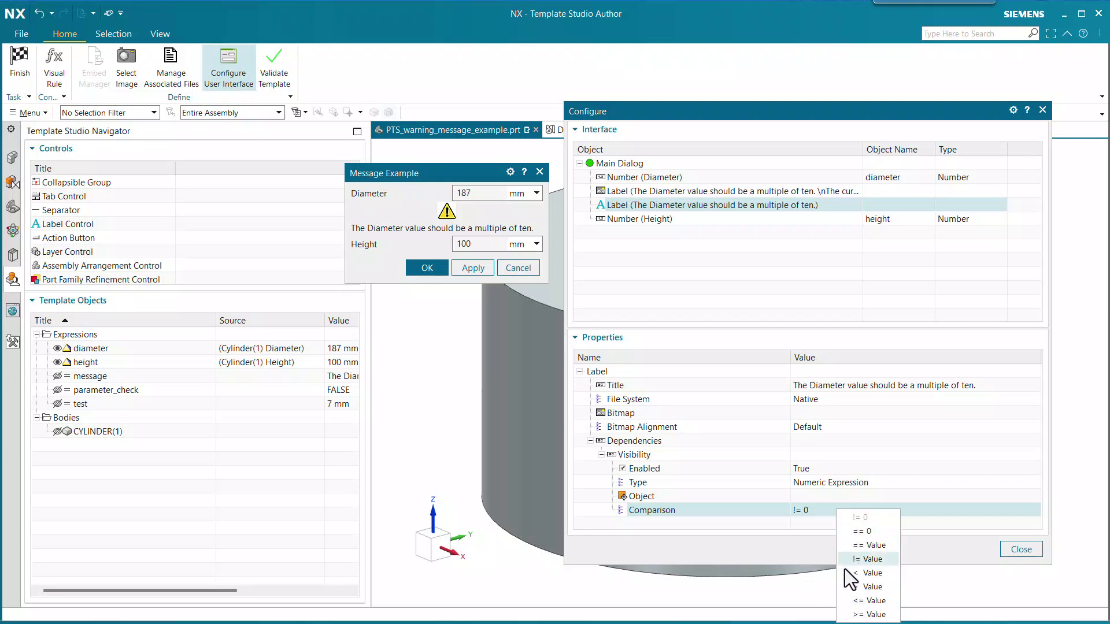
left_click(865, 573)
left_click(818, 527)
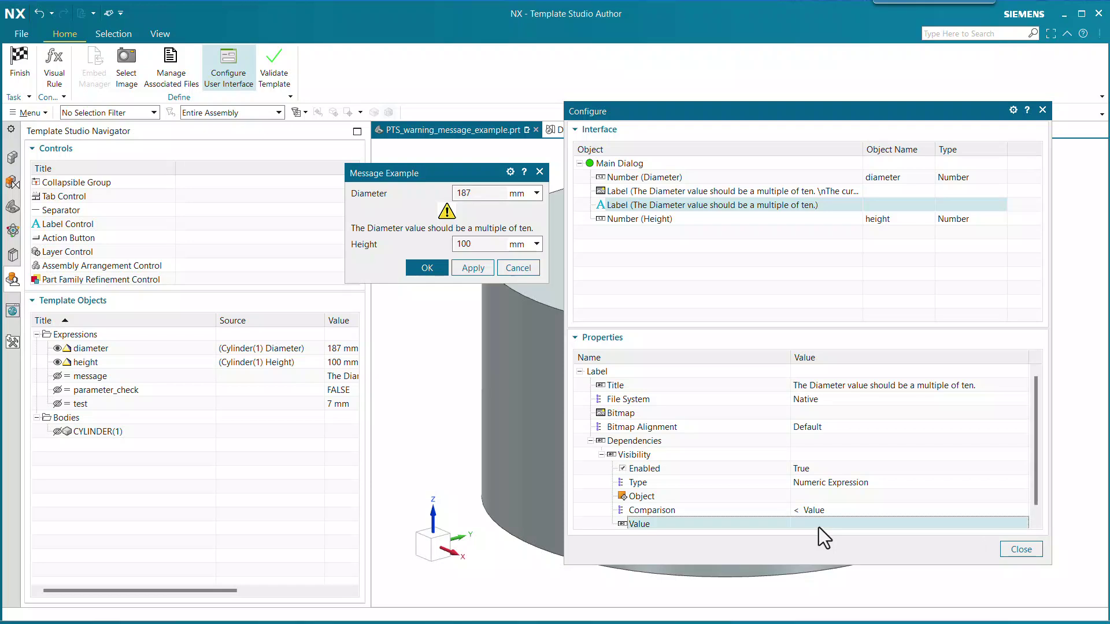
left_click(814, 498)
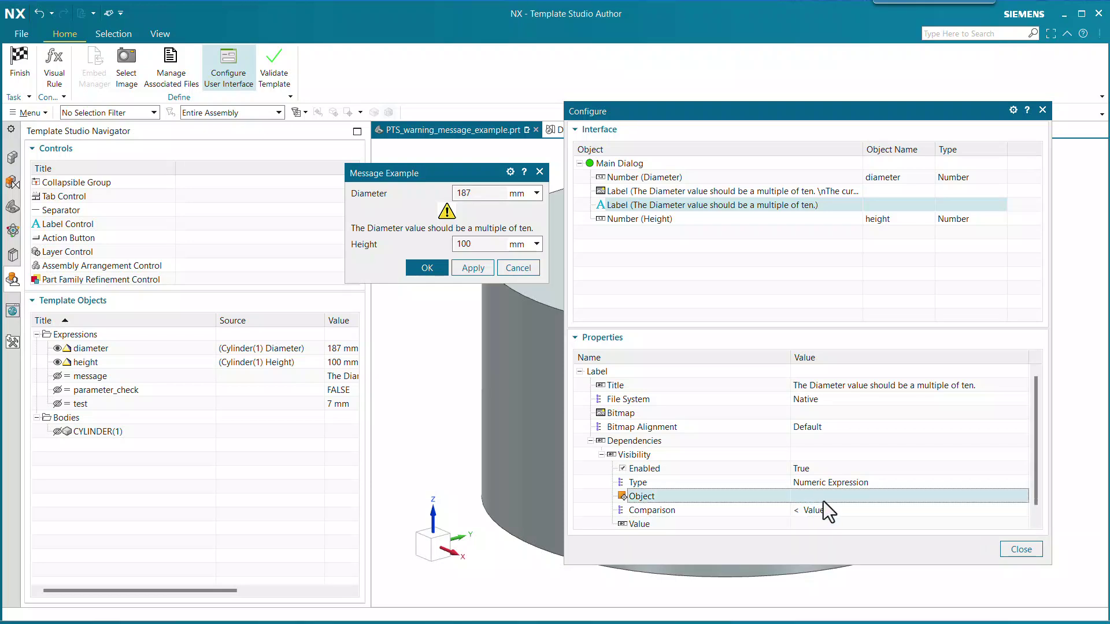
left_click(817, 498)
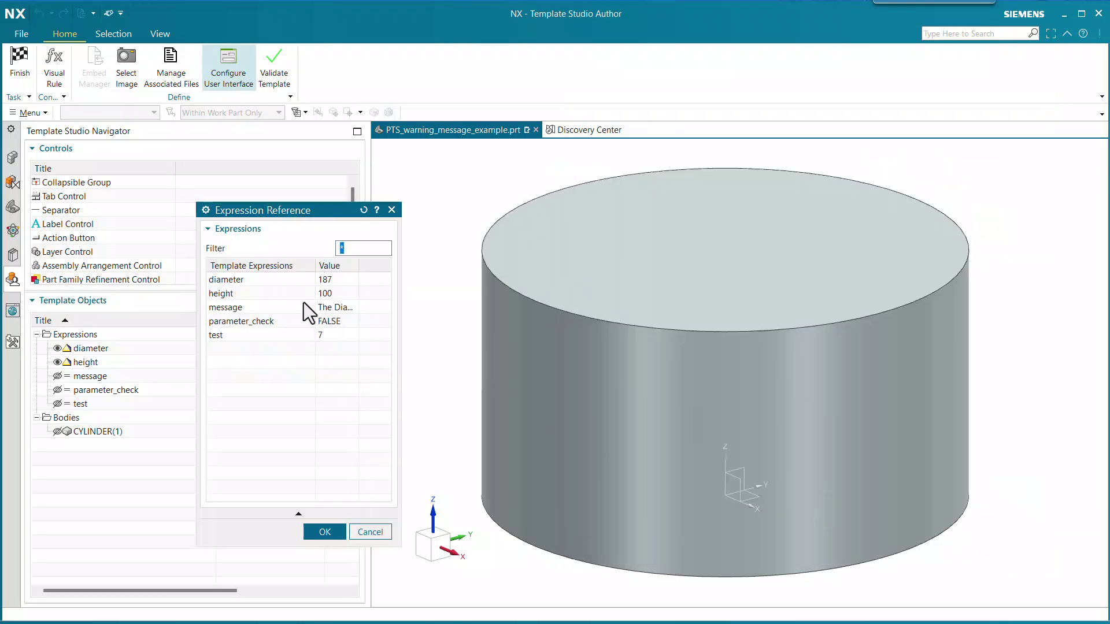
left_click(270, 280)
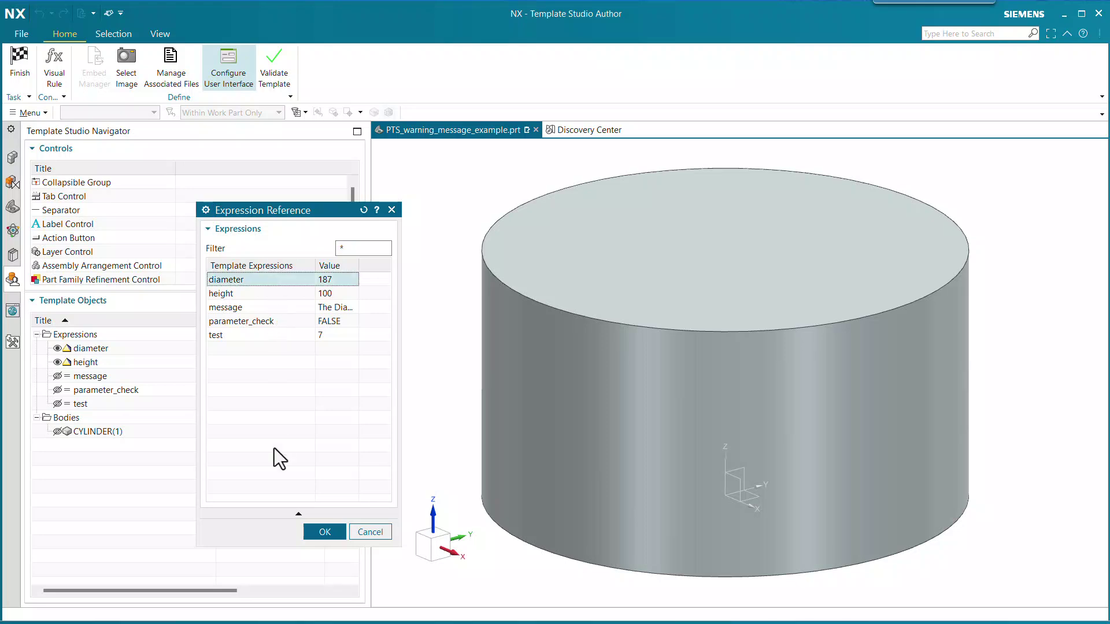
left_click(373, 531)
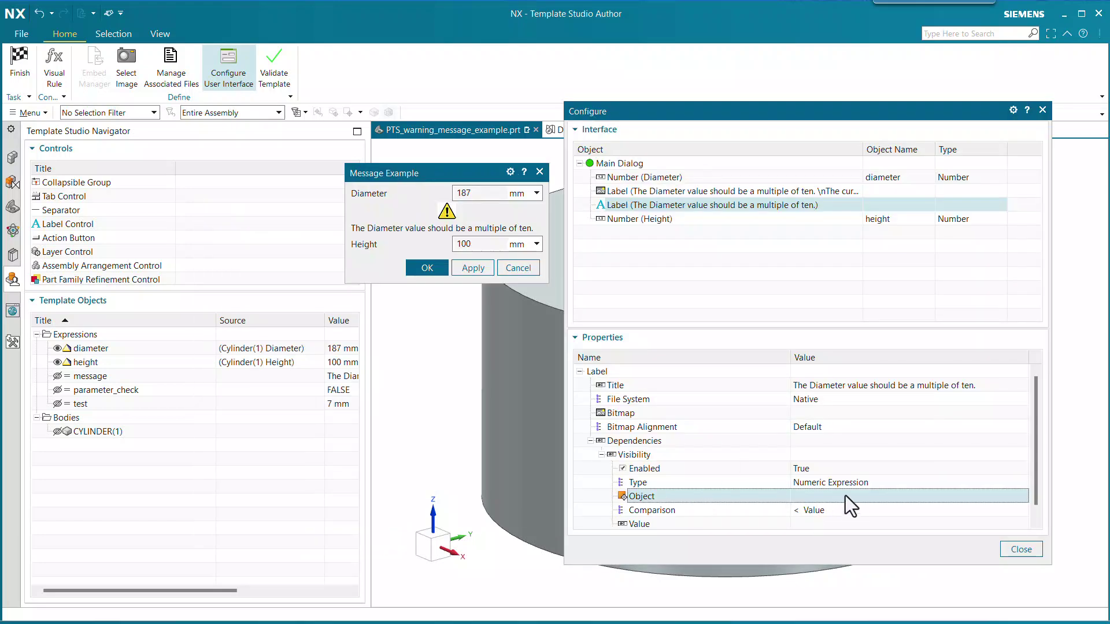
Set the label's visibility dependency type to Boolean Expression and assign parameter_check as its object.
left_click(862, 485)
left_click(921, 522)
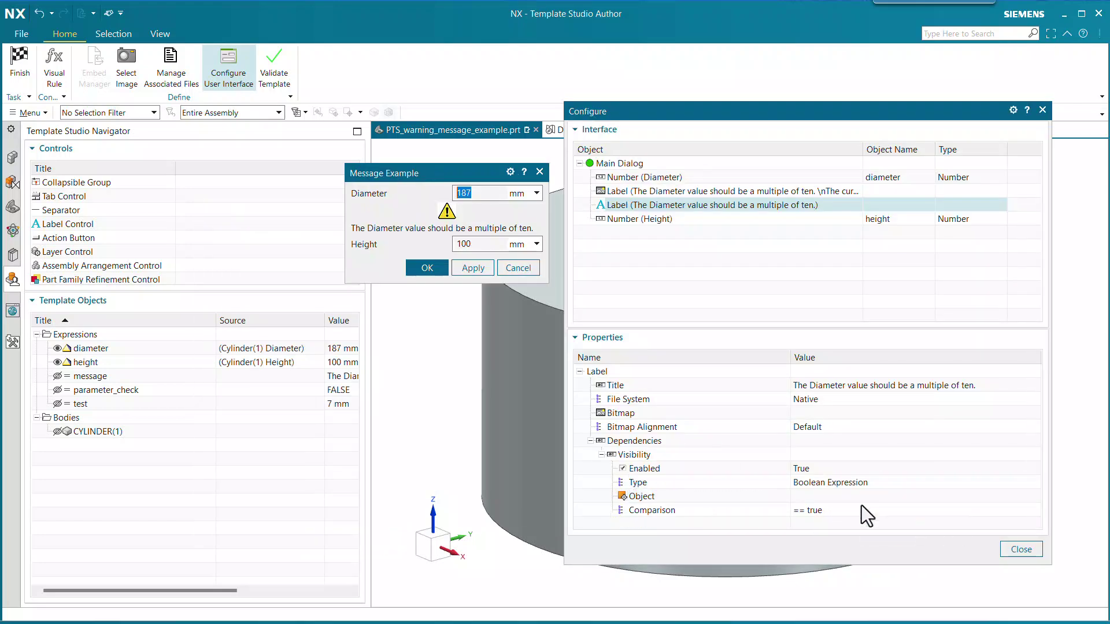
left_click(824, 496)
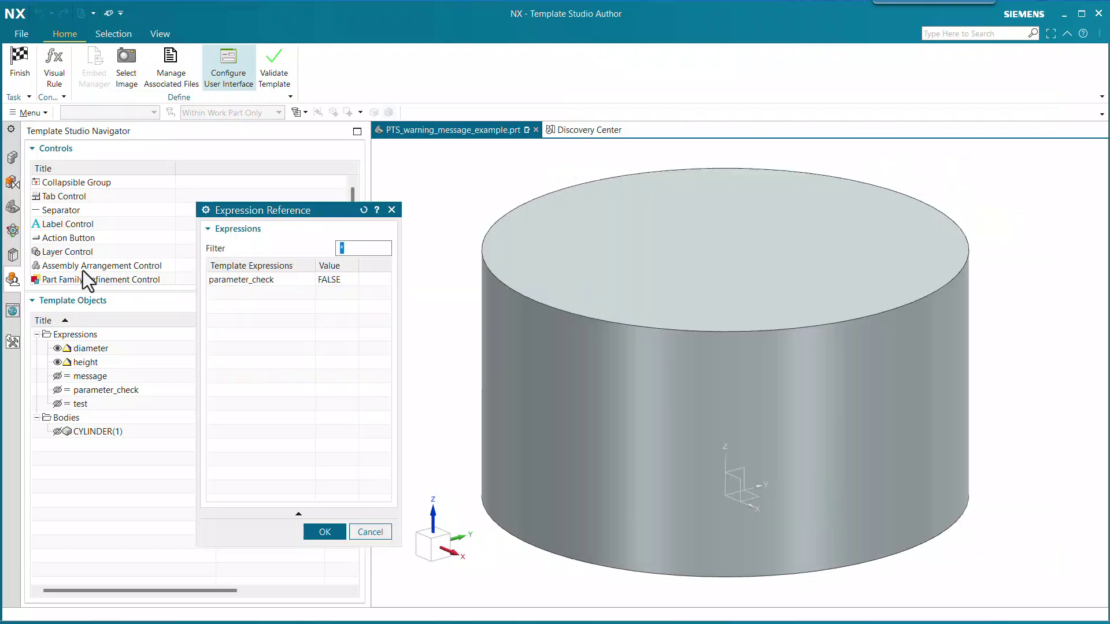
left_click(265, 279)
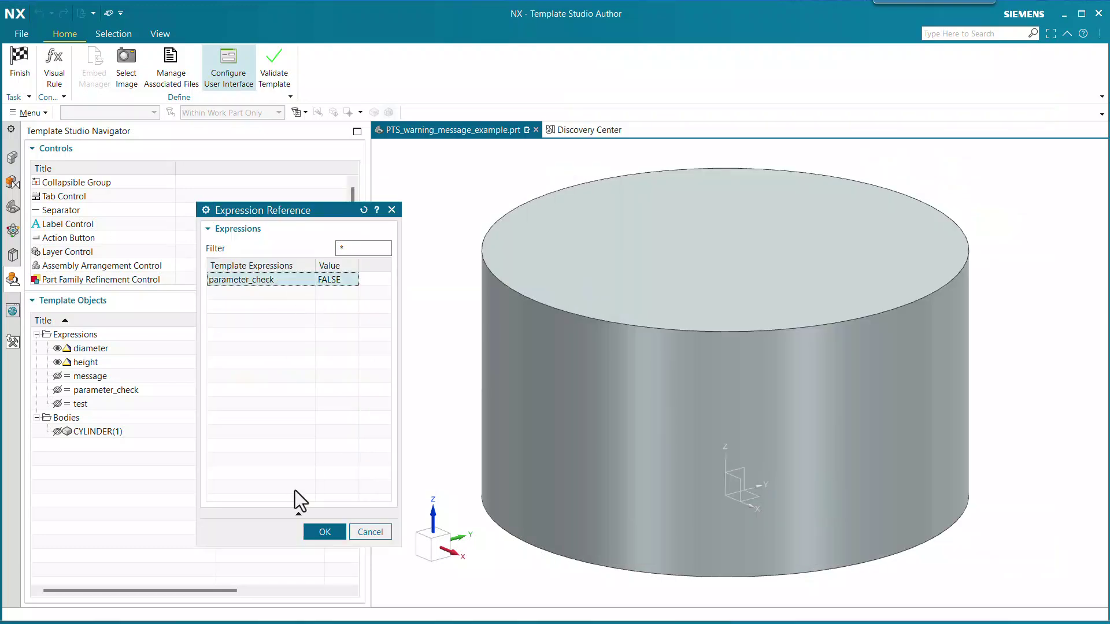
left_click(324, 531)
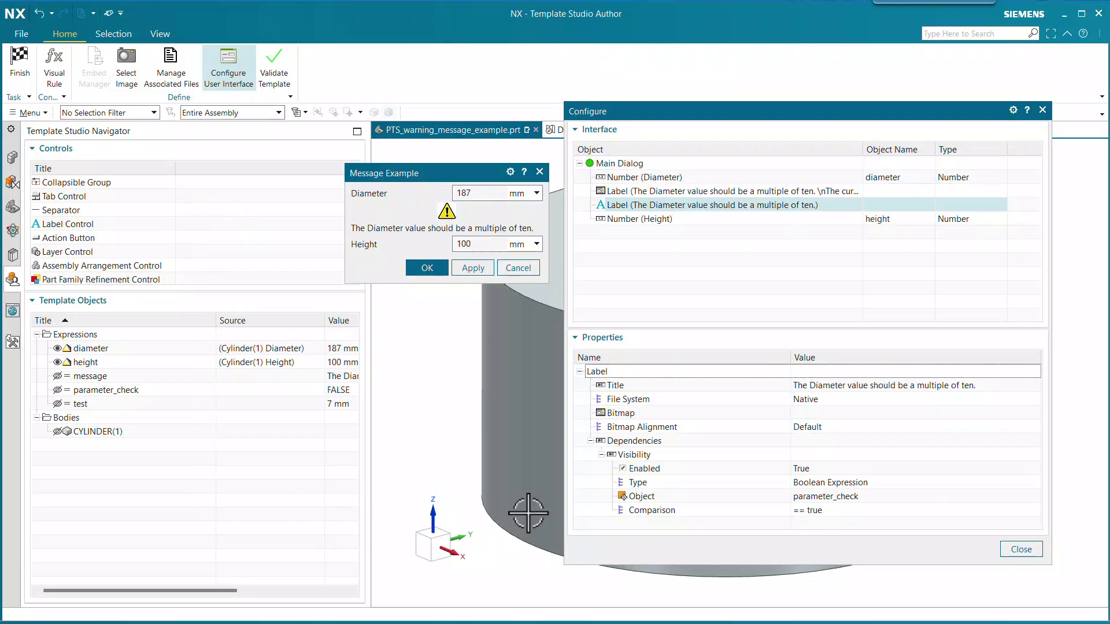
Set the text label's visibility comparison to == false and review the matching dependency of the label with the warning bitmap.
left_click(814, 511)
left_click(858, 535)
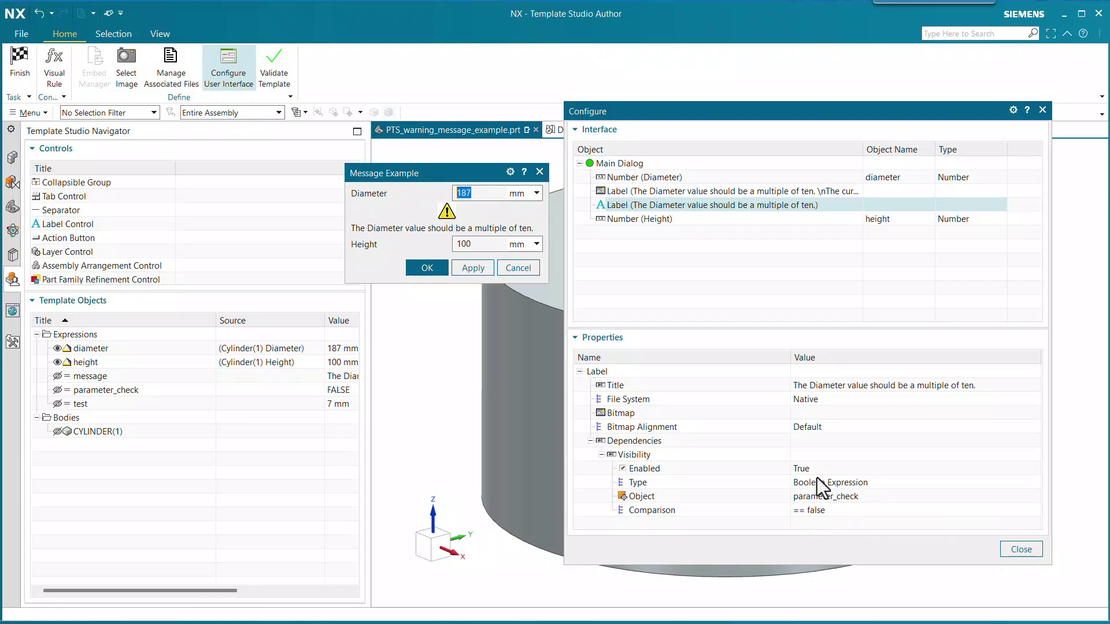
left_click(679, 192)
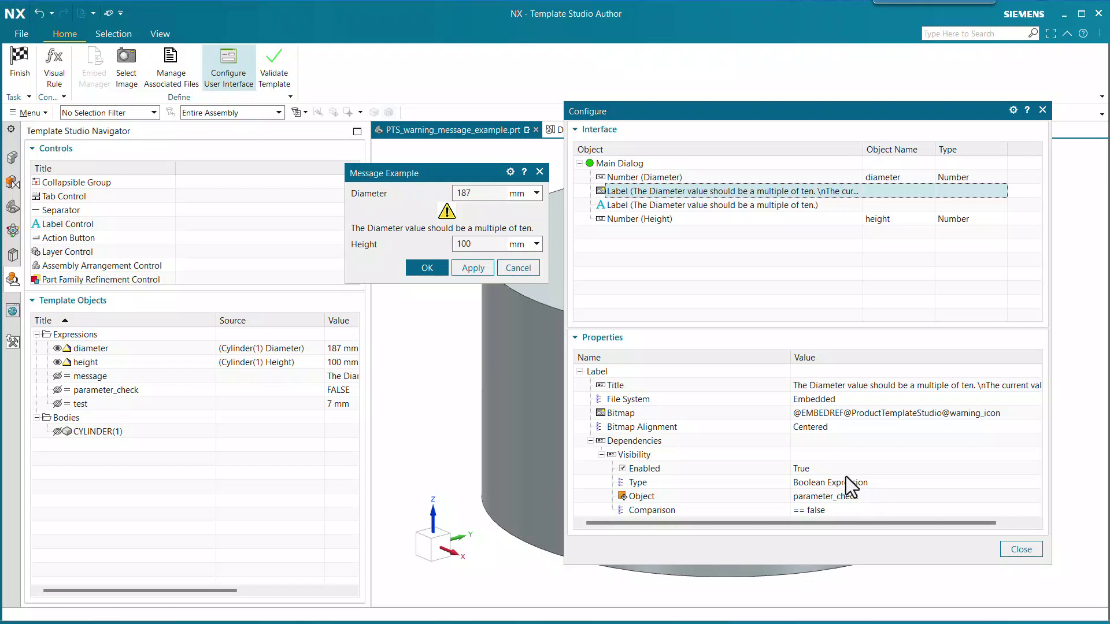
left_click(813, 470)
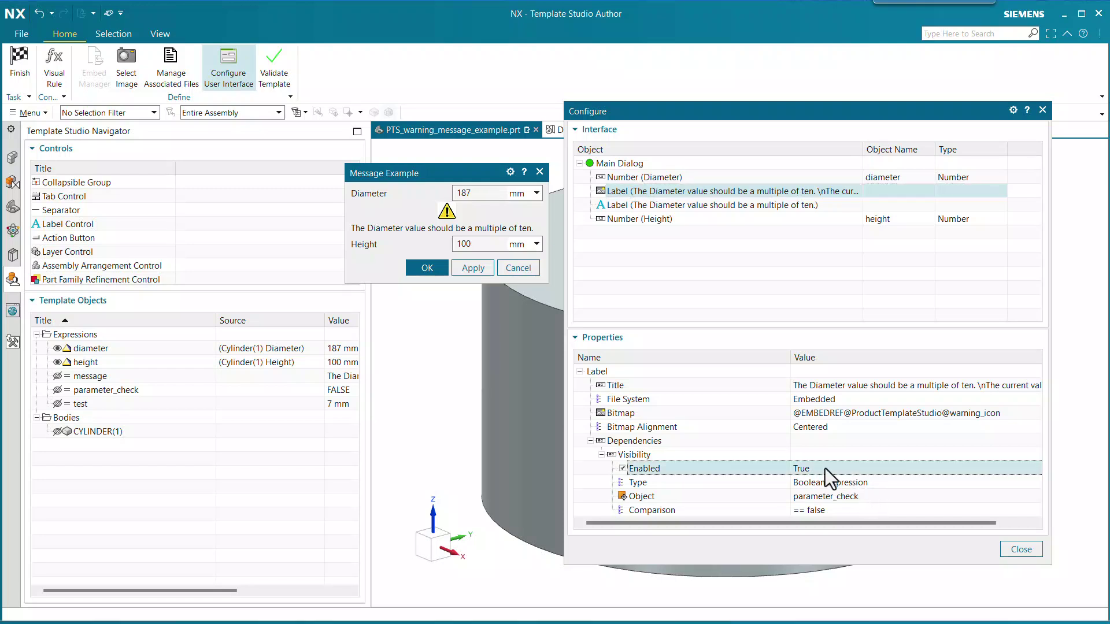
left_click(877, 481)
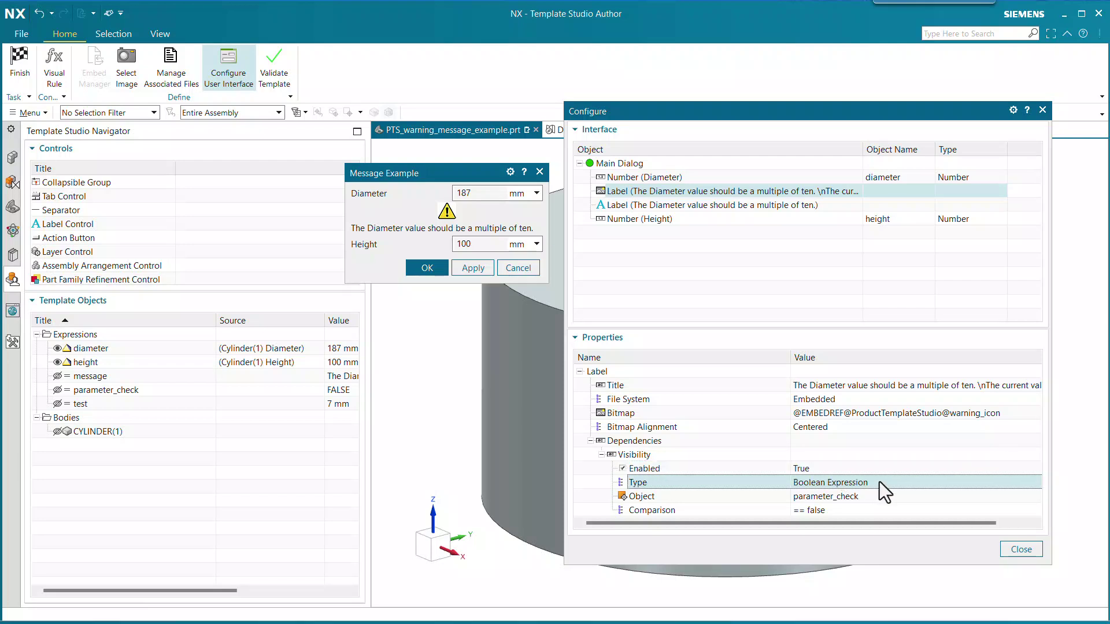
left_click(833, 511)
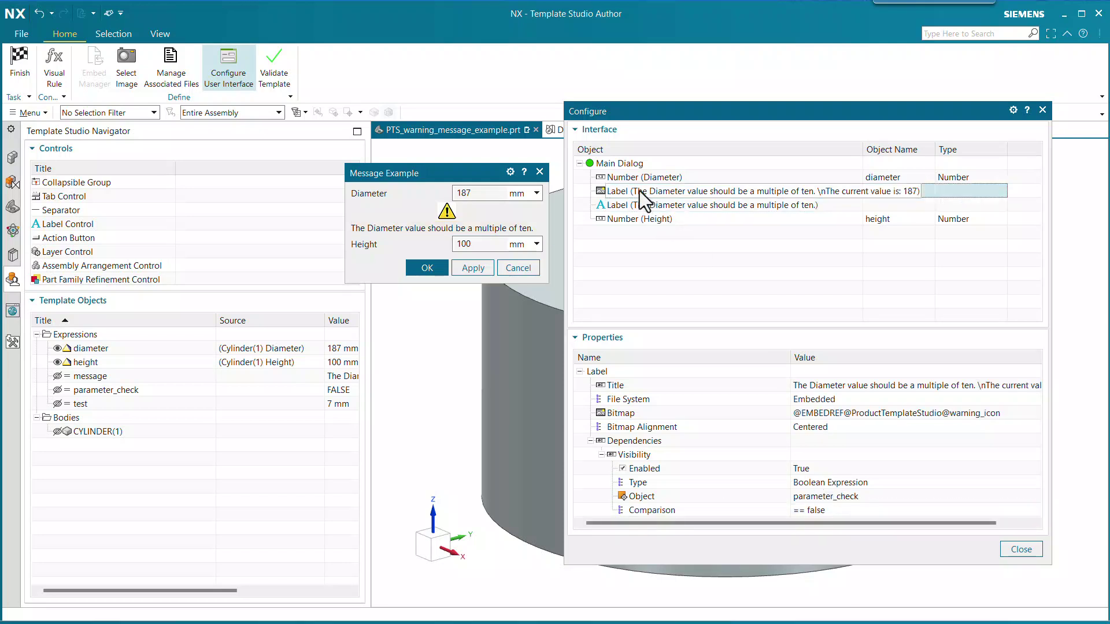
left_click(647, 206)
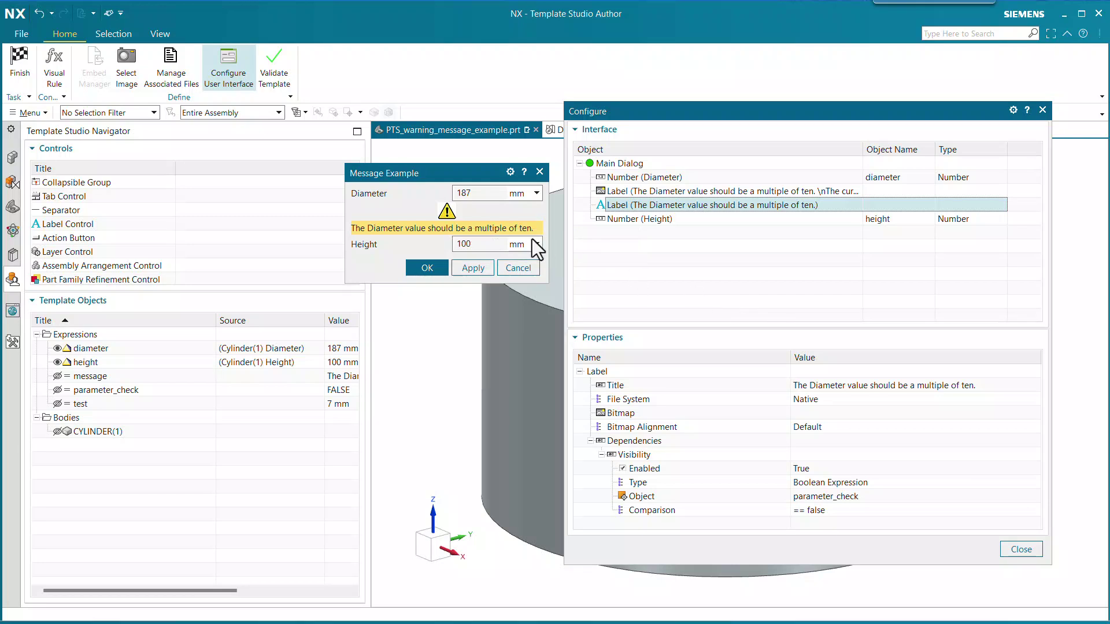
Set the Diameter number's immediate update to NX Update and finish authoring the template.
left_click(675, 181)
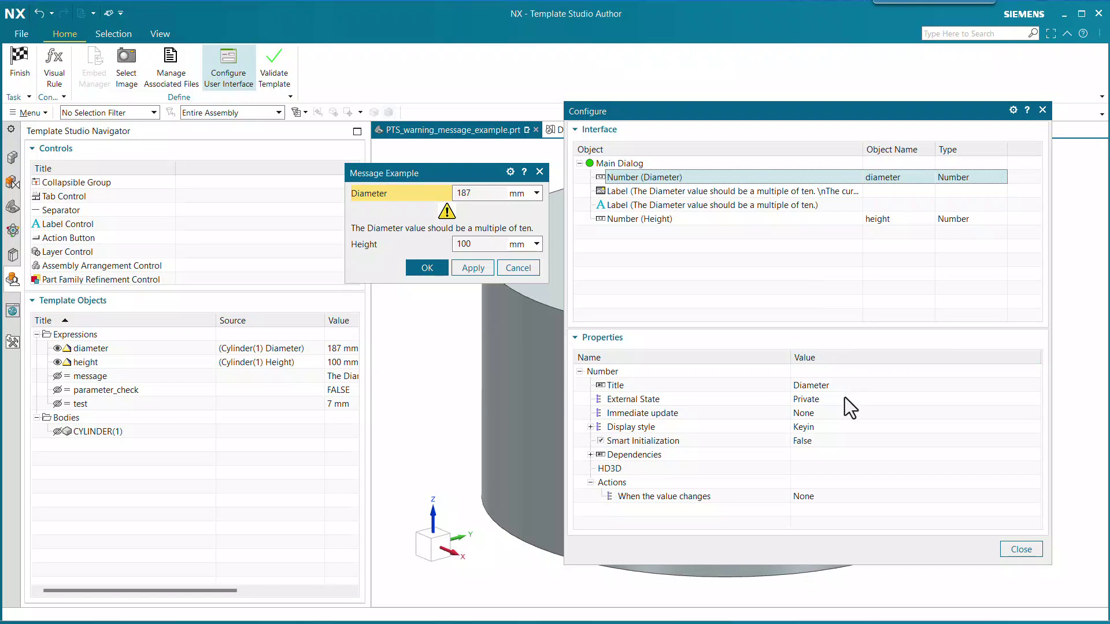
left_click(805, 427)
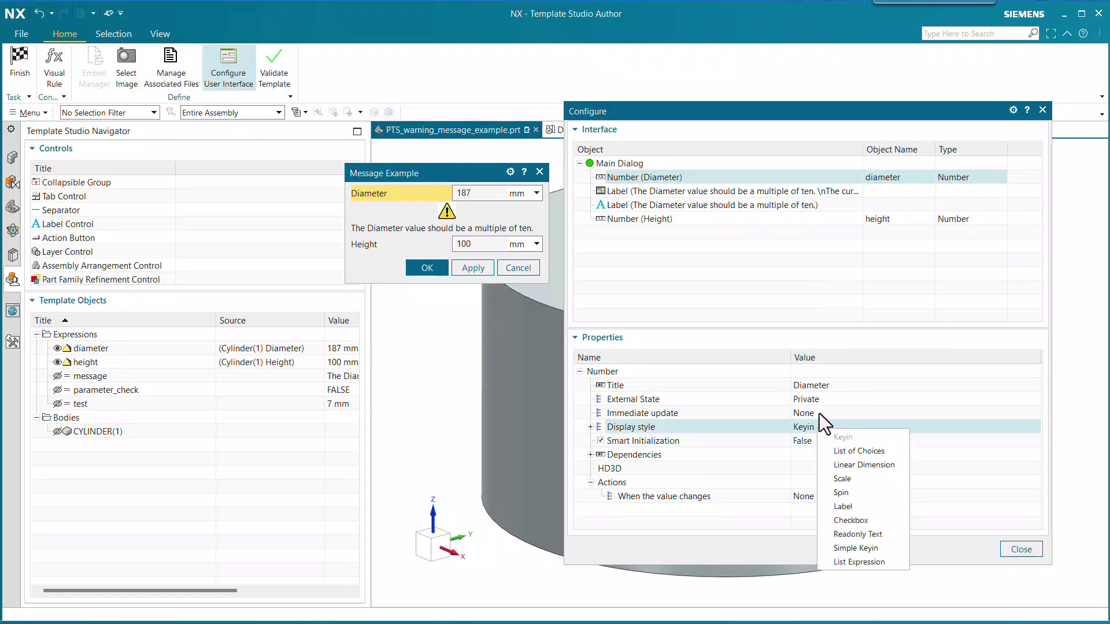
left_click(804, 413)
left_click(871, 436)
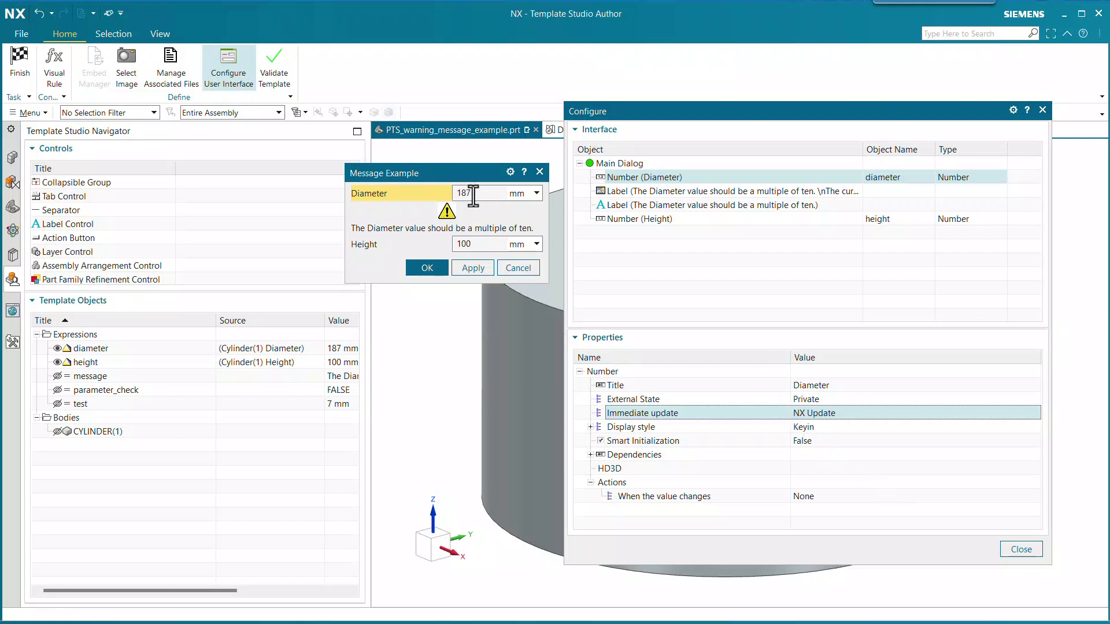
left_click(24, 59)
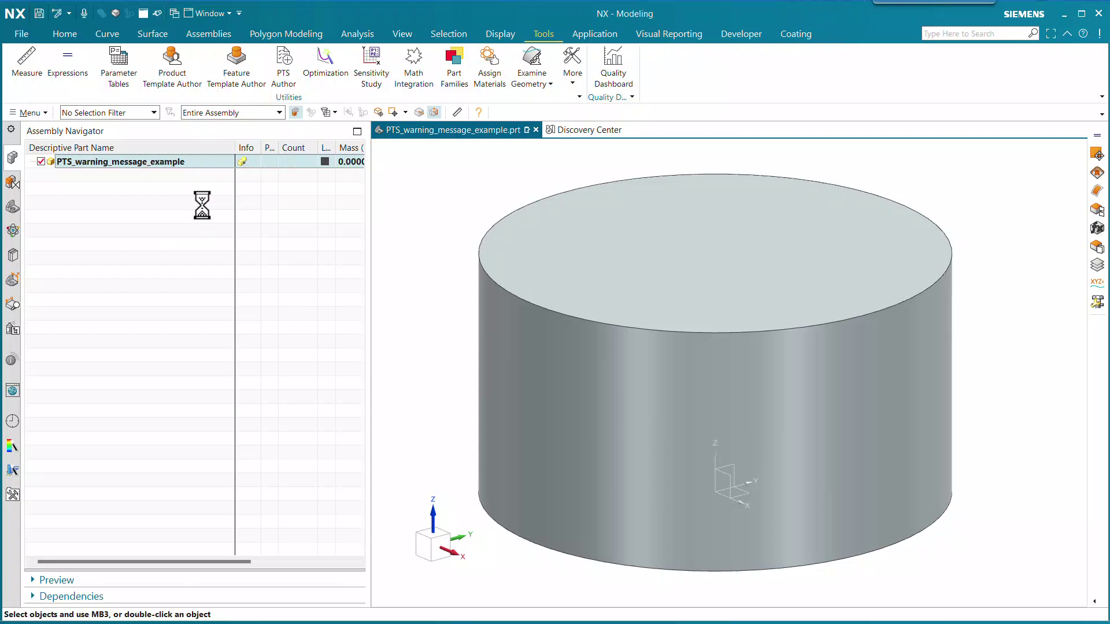
Test the Message Example dialog with diameters 110, 120, 190 and 191 mm and accept the dialog.
type("110")
key("Return")
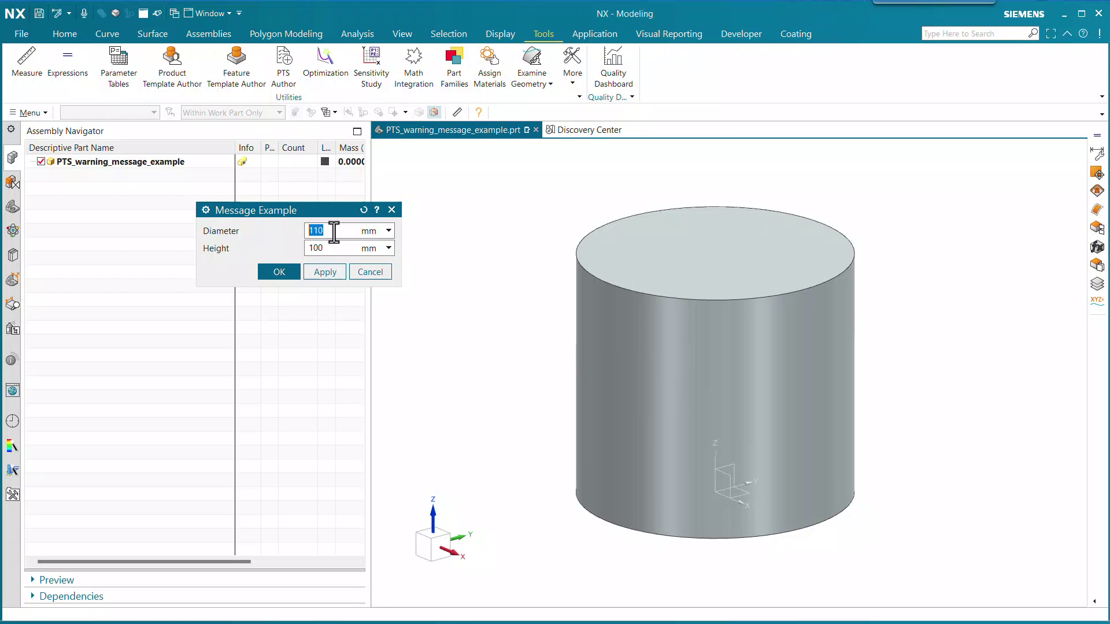
type("120")
key("Return")
type("190")
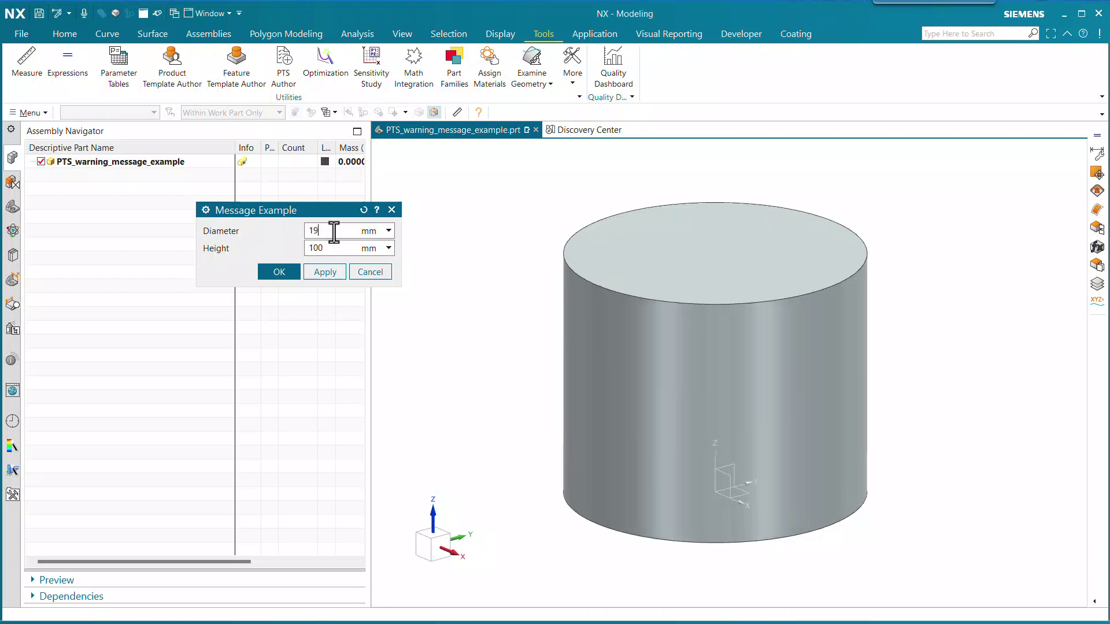
key("Return")
type("191")
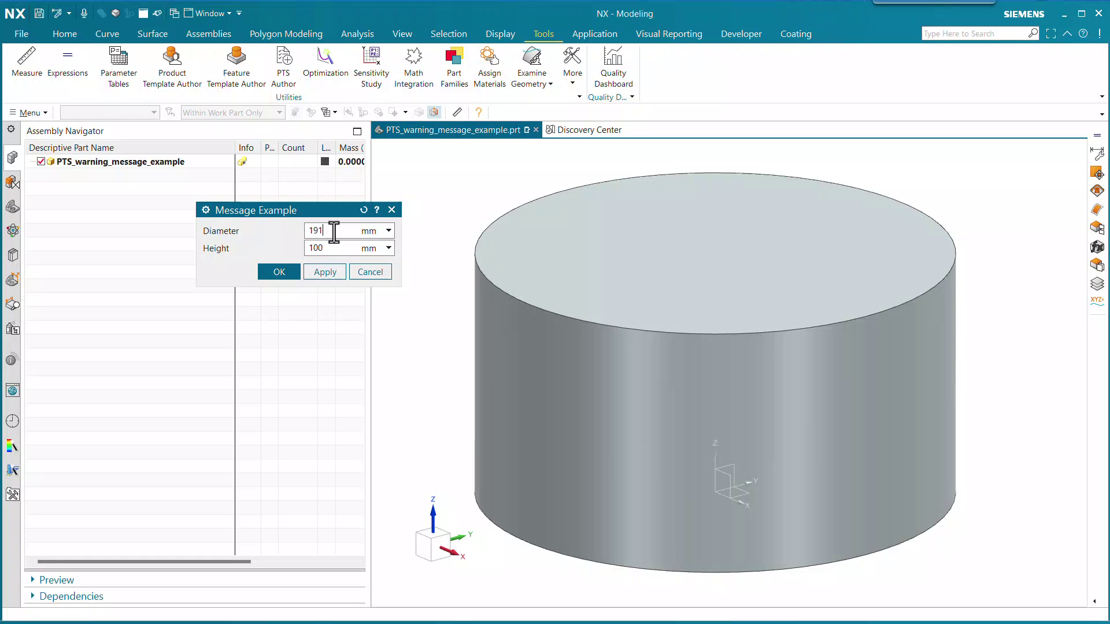
key("Return")
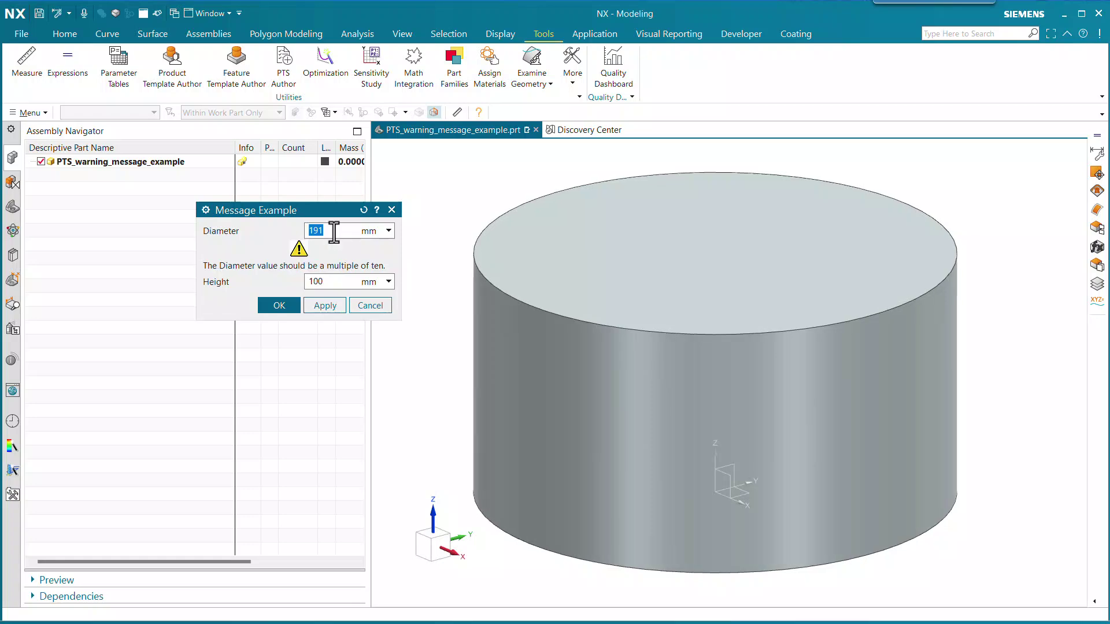
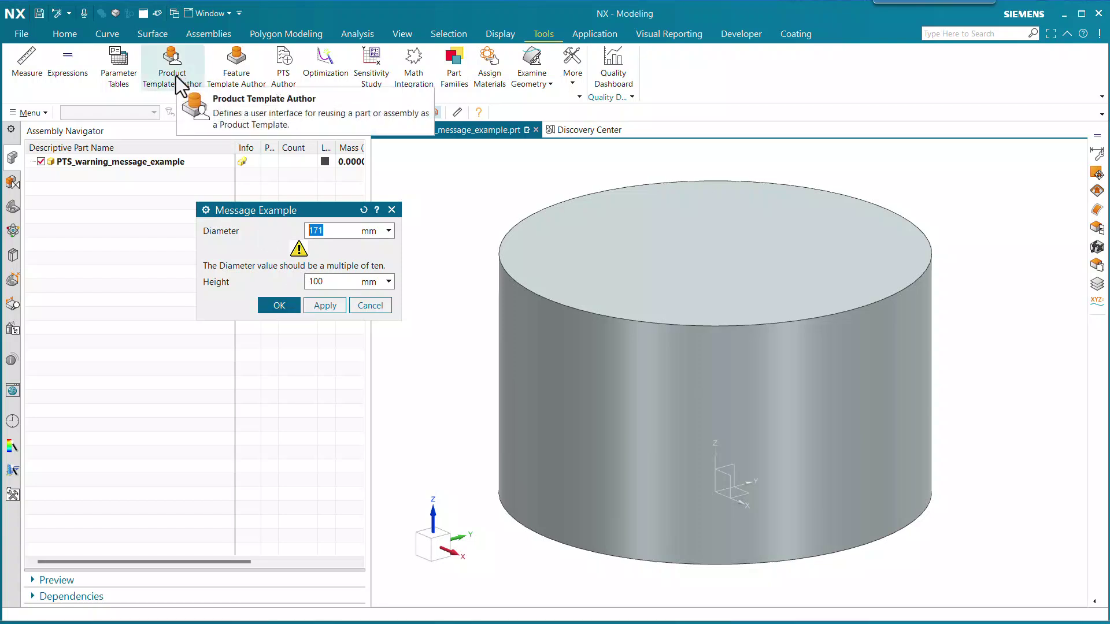
left_click(280, 306)
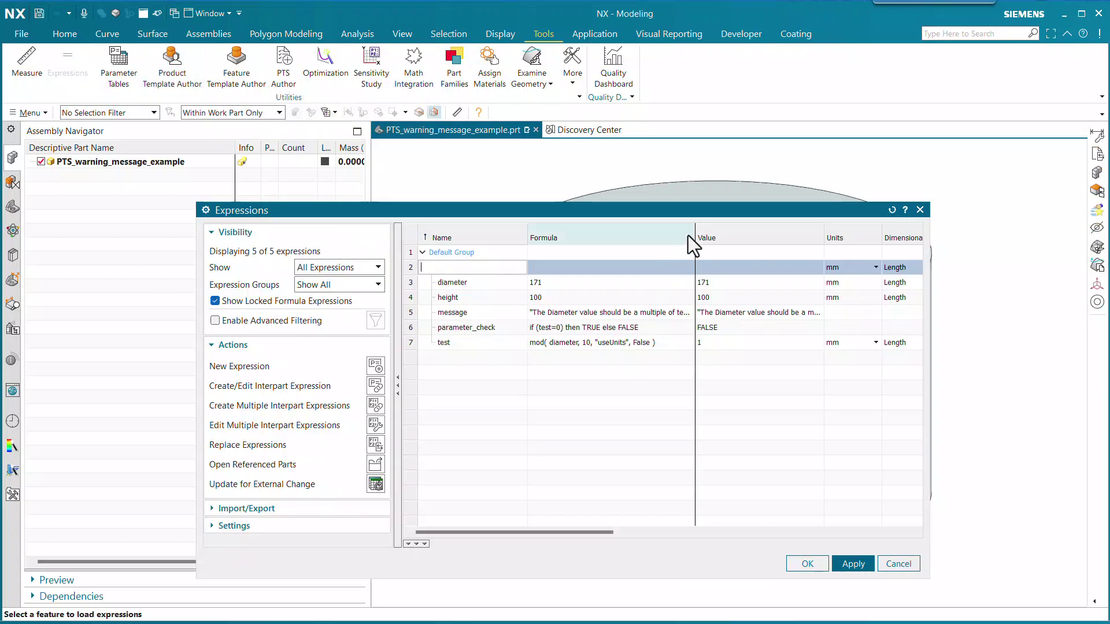
Examine the full formulas and values of the message, parameter_check and test expressions.
left_click_drag(696, 230, 895, 263)
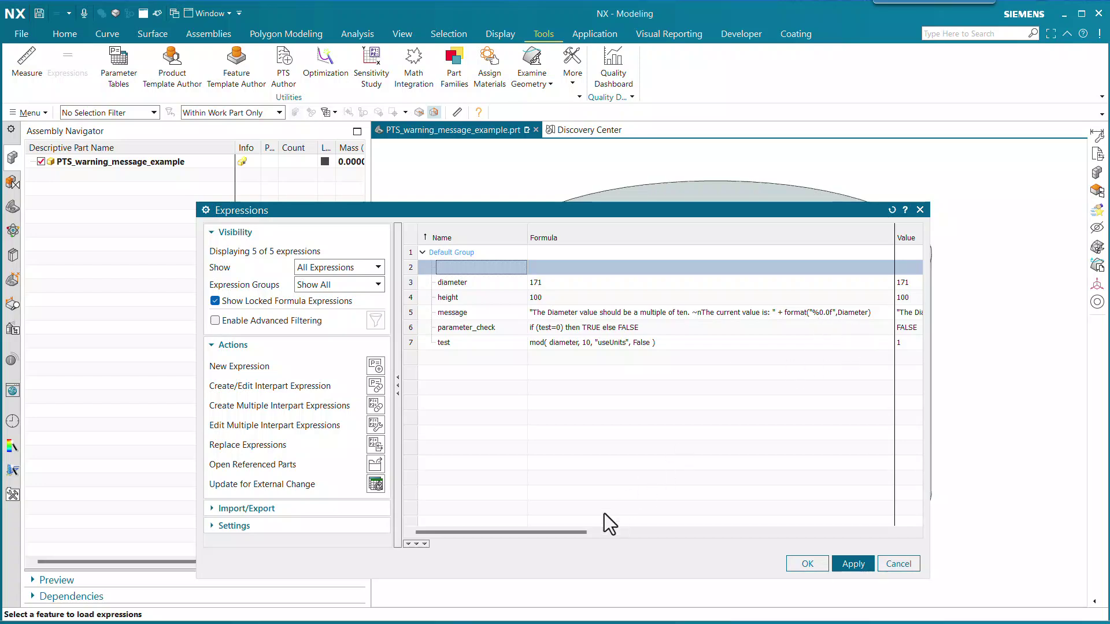
left_click_drag(581, 533, 596, 518)
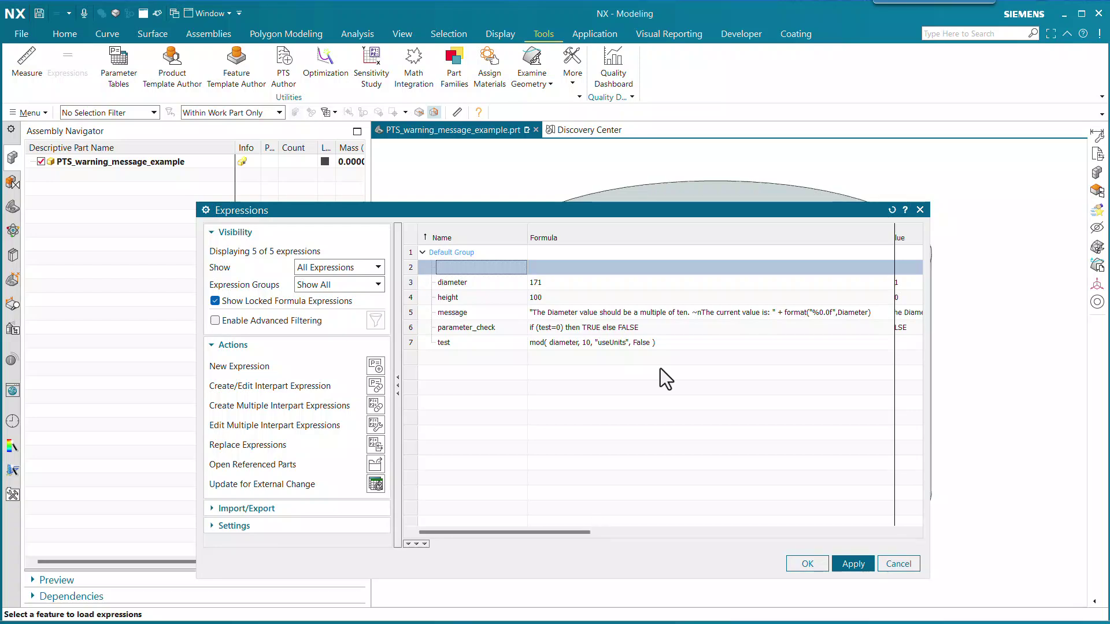
left_click_drag(895, 234, 599, 252)
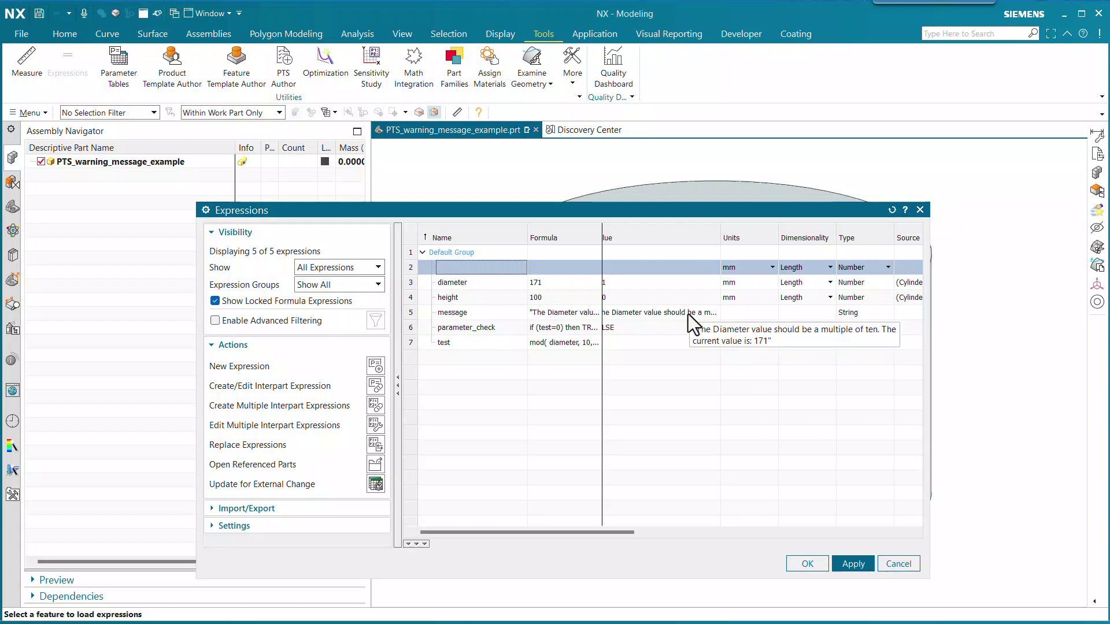
Set the diameter expression to 165 mm and accept the expression changes.
left_click(557, 284)
type("16")
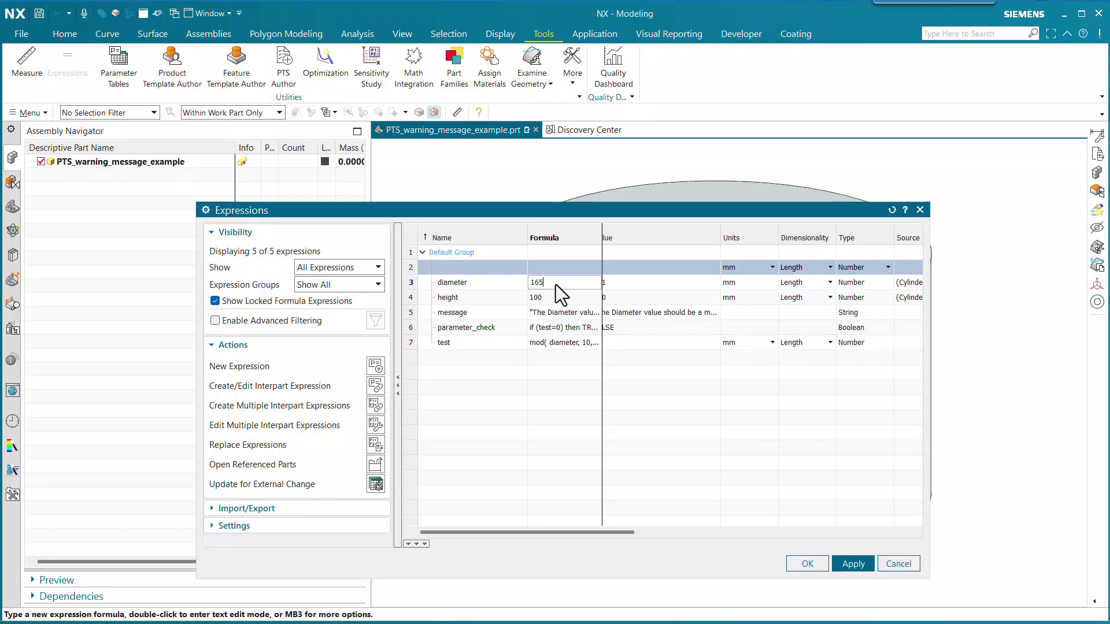
type("5")
key("Return")
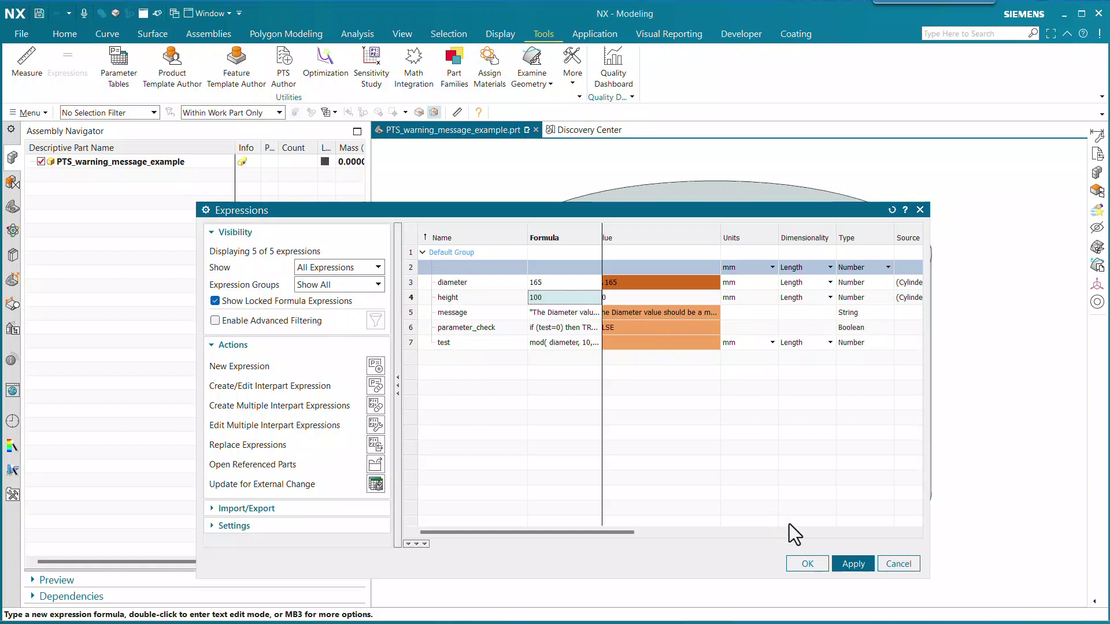
left_click(807, 564)
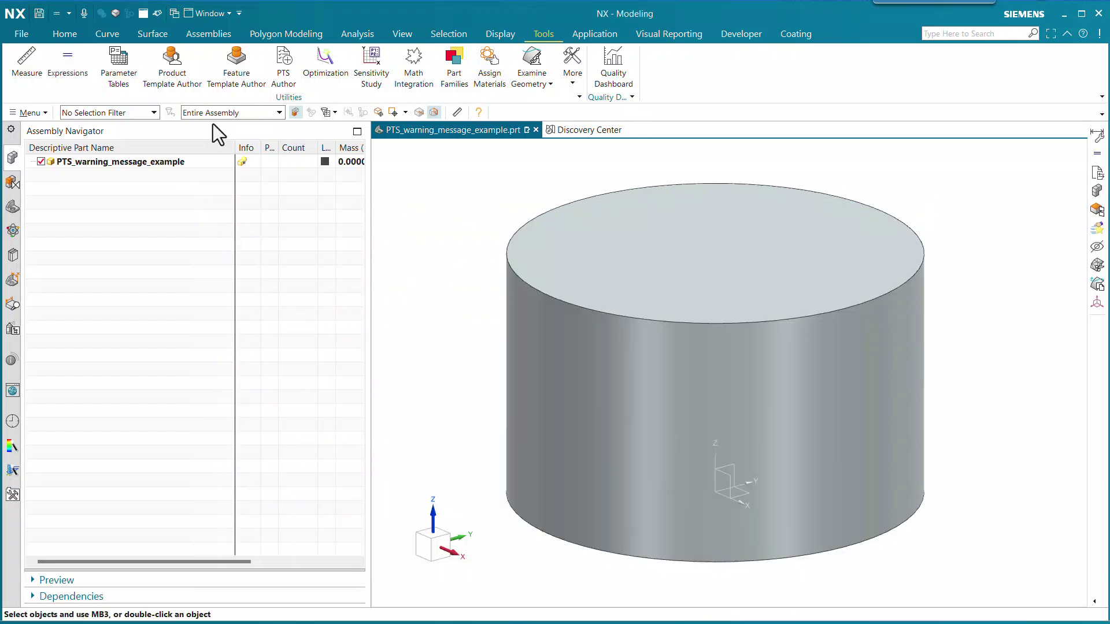
Reopen the product template for authoring and display the update_diameter_message visual rule.
left_click(174, 74)
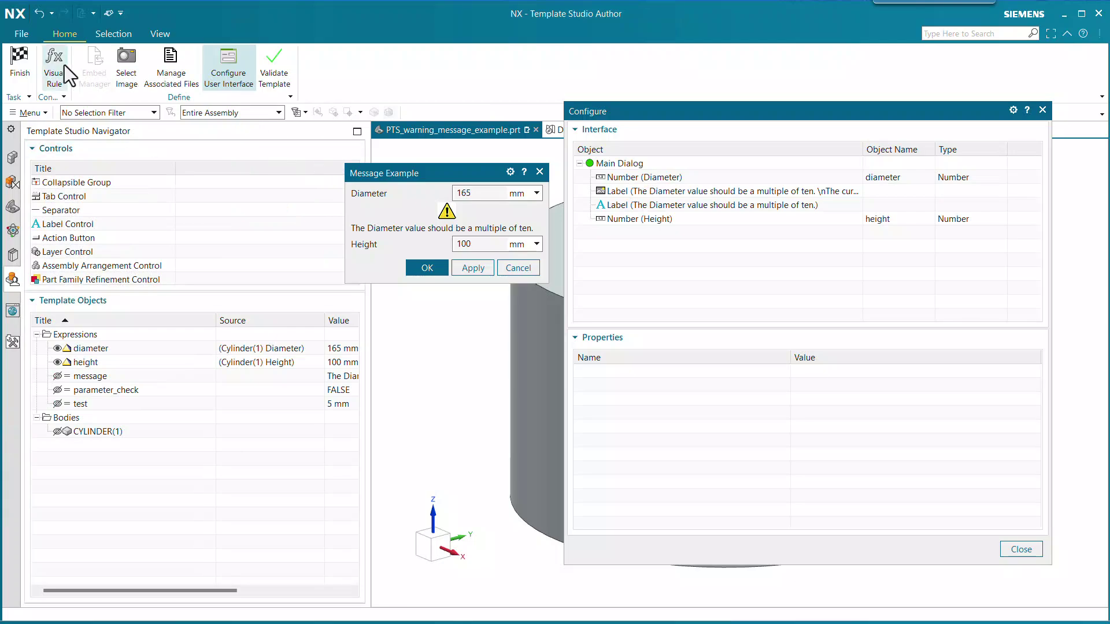
left_click(55, 74)
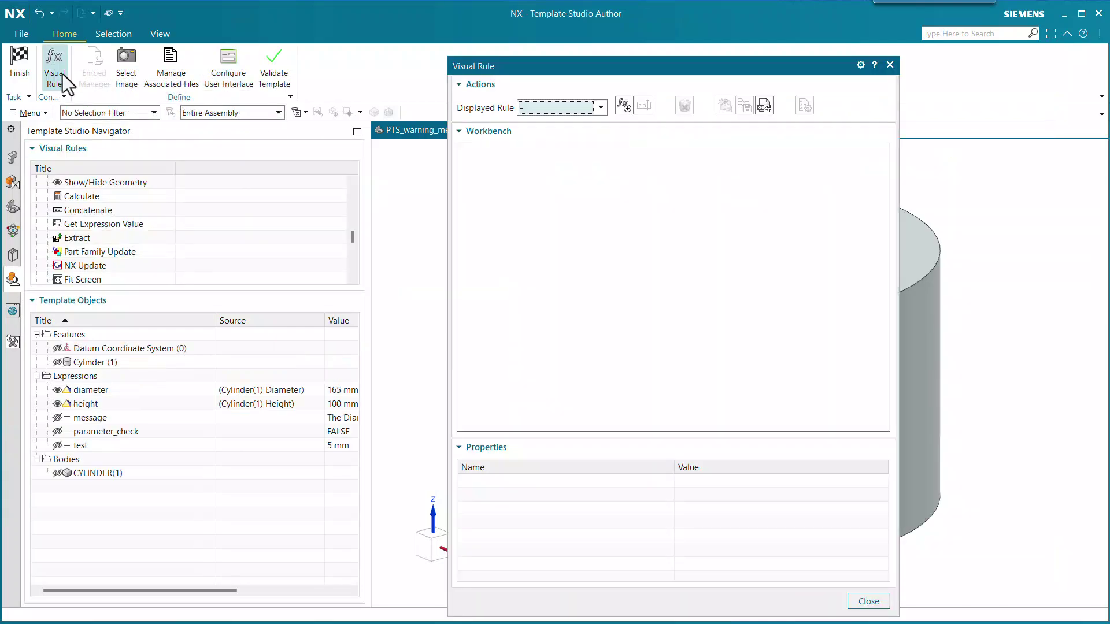
left_click(601, 108)
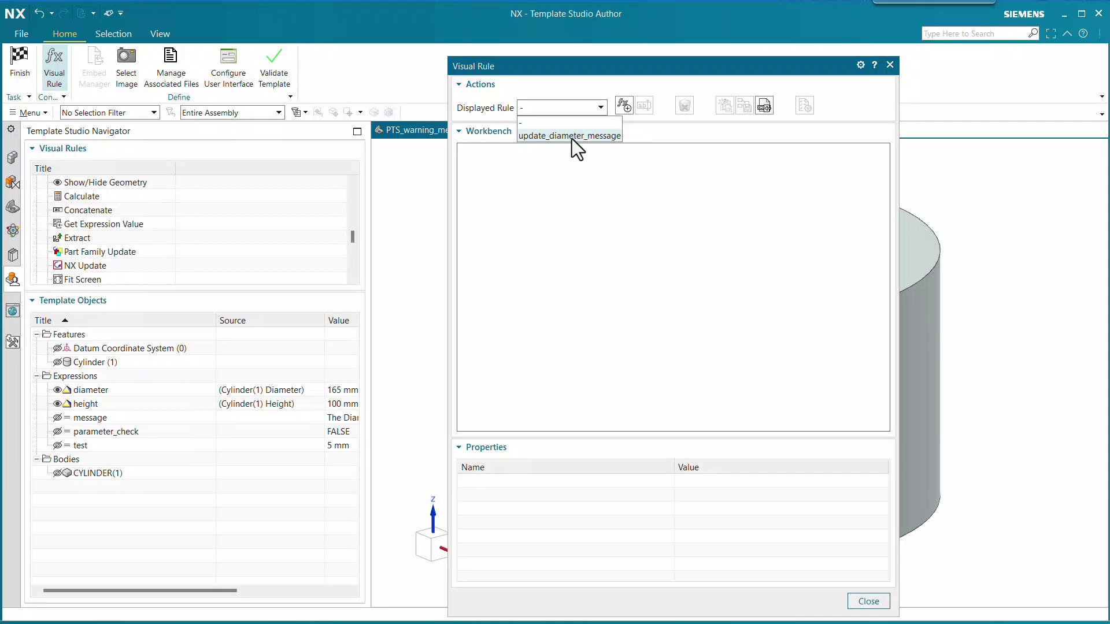
left_click(564, 138)
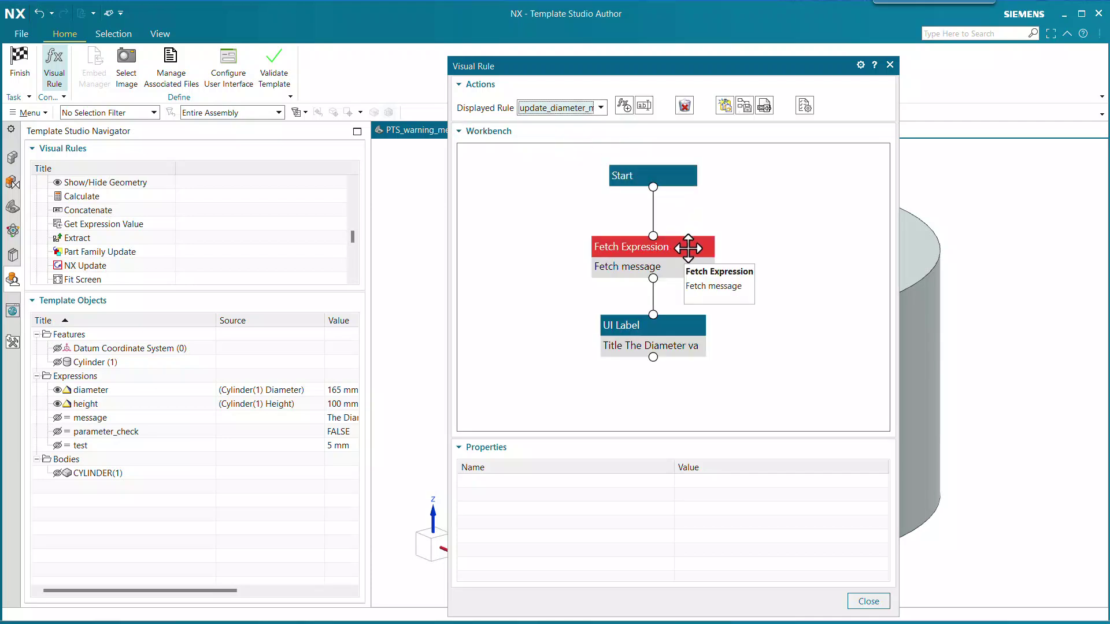
Try a second branch in the rule: a Fetch Expression block for message linked from Start, feeding a new UI Label block.
left_click_drag(131, 419, 475, 239)
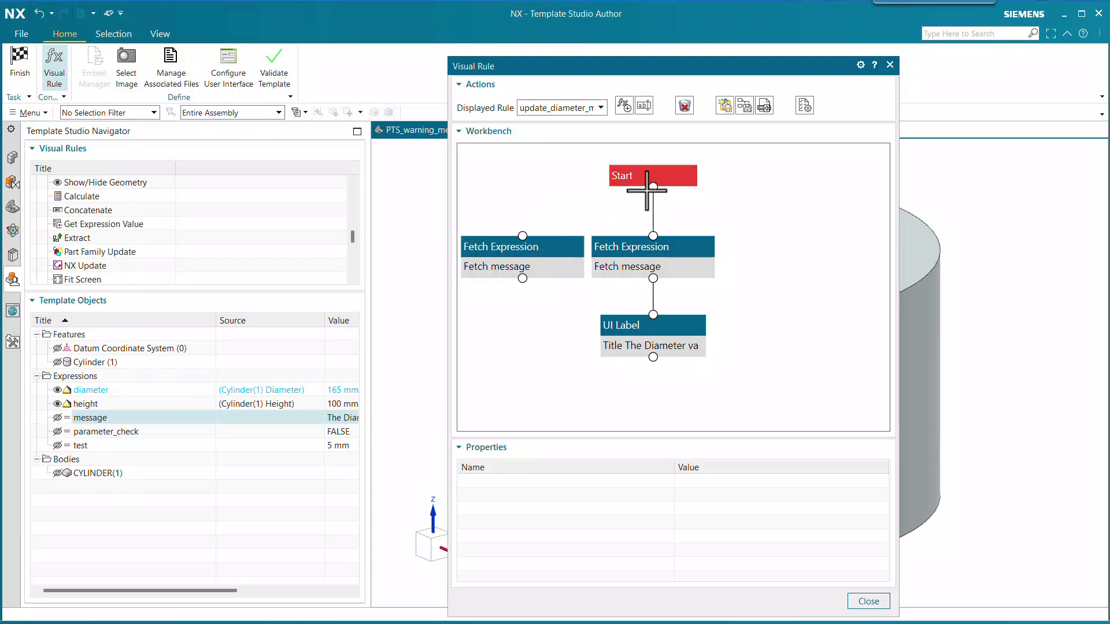
left_click_drag(653, 187, 522, 236)
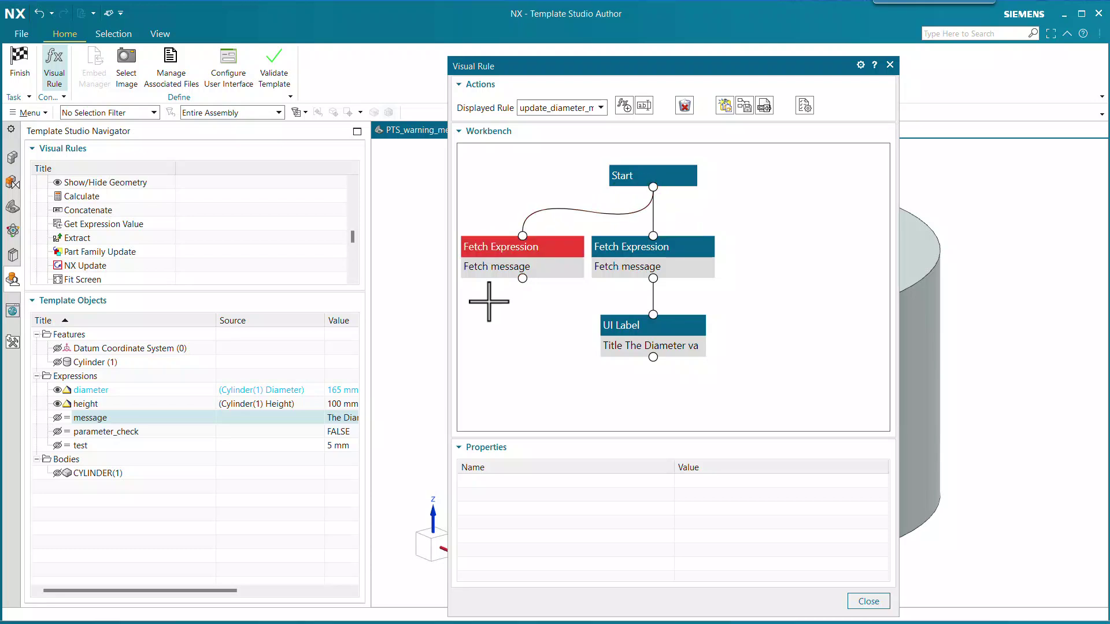
scroll(191, 240, "down", 5)
scroll(178, 241, "up", 3)
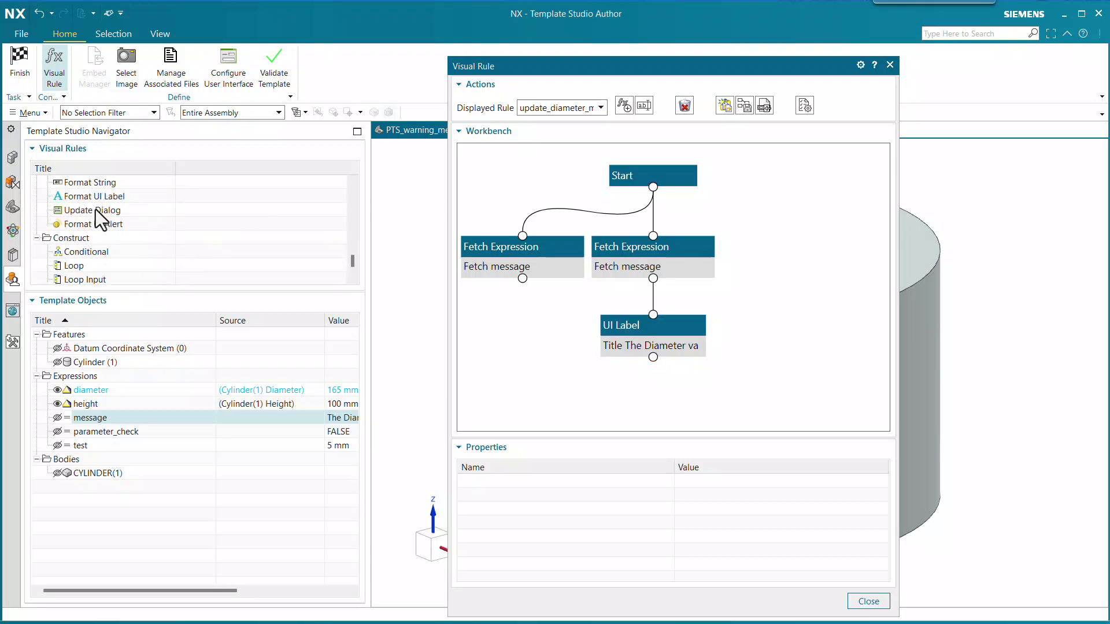
left_click_drag(97, 196, 499, 326)
left_click(522, 281)
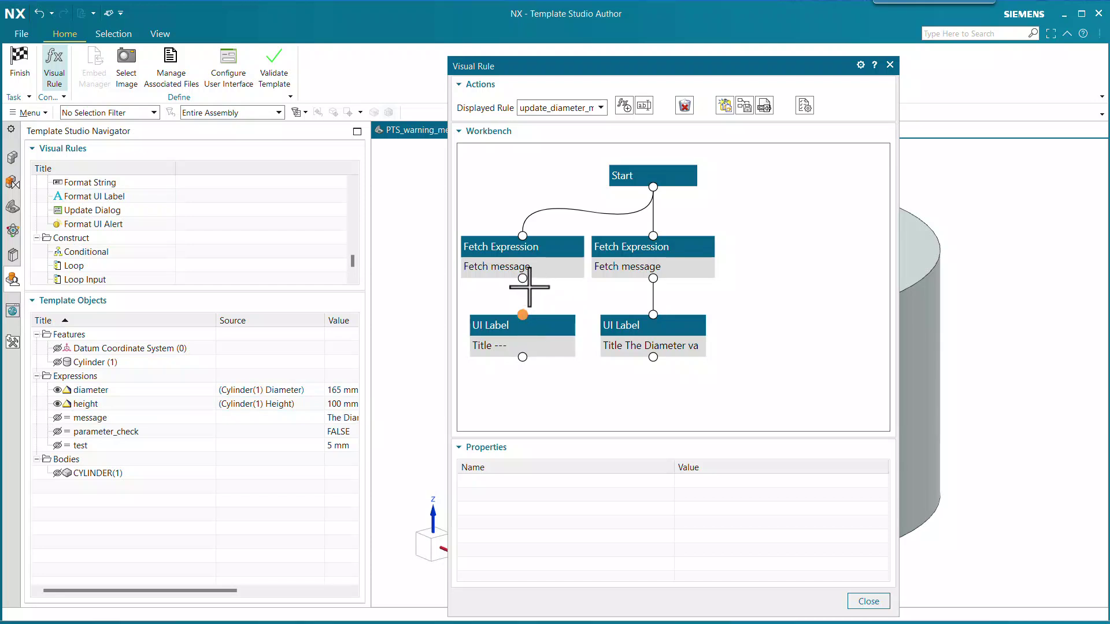
left_click_drag(523, 279, 522, 315)
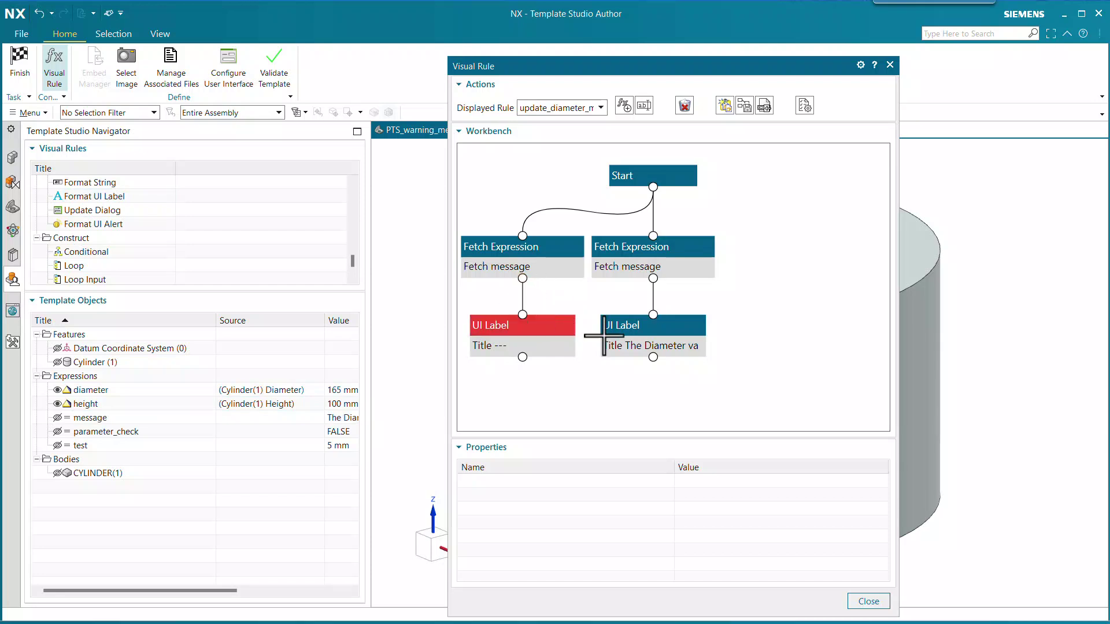
left_click(549, 329)
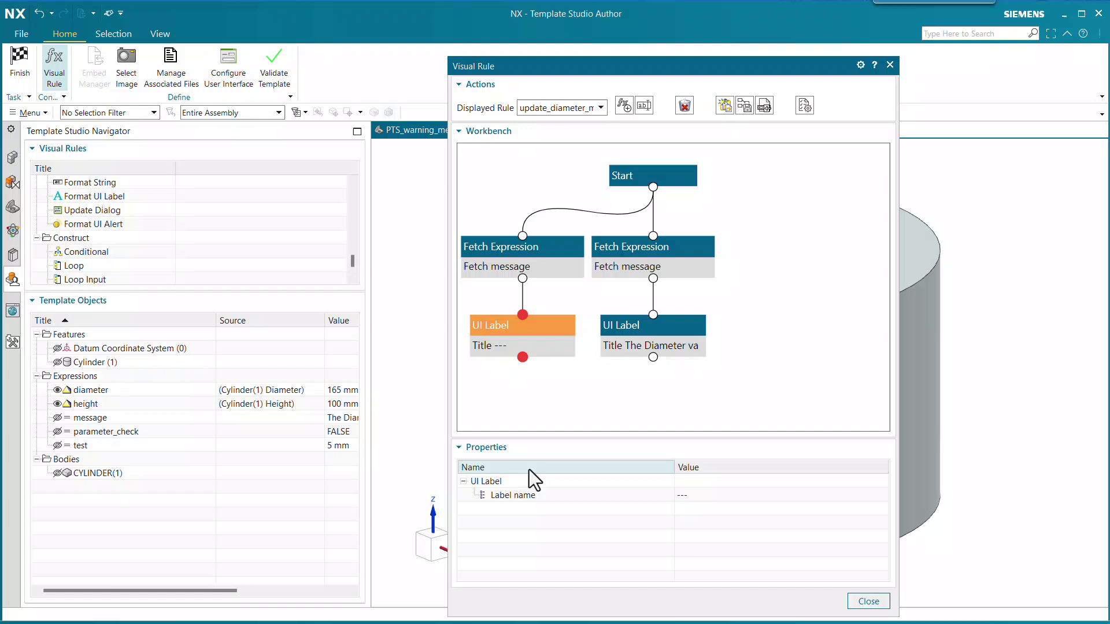
left_click(695, 499)
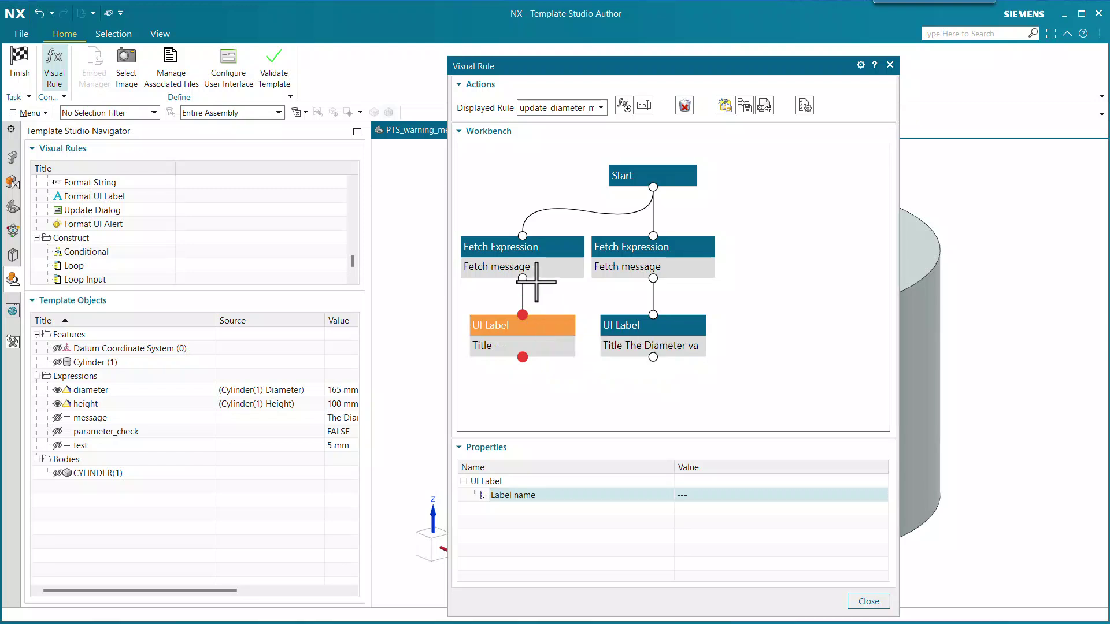
Delete the added UI Label and Fetch Expression blocks of the second branch and close the visual rule editor.
key("Delete")
left_click(556, 248)
key("Delete")
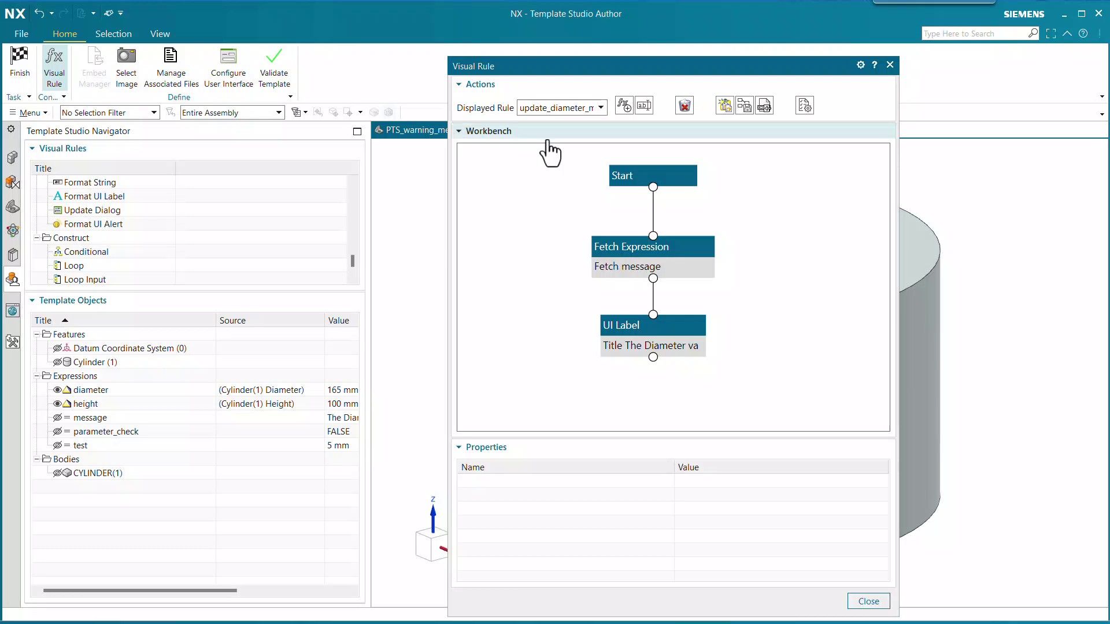
left_click(870, 602)
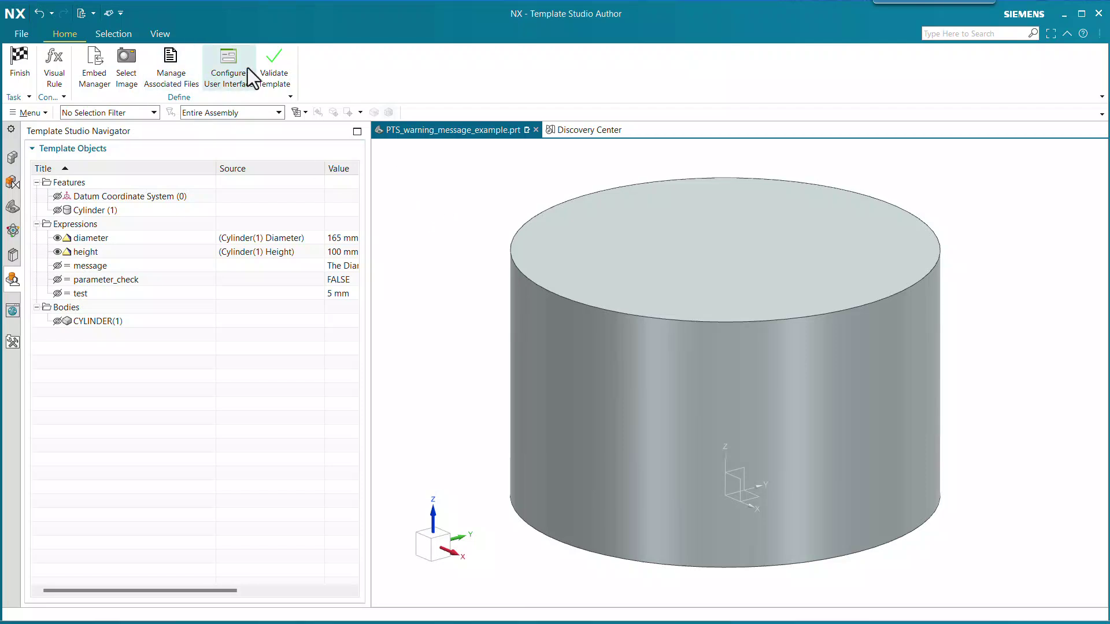
In the user interface configuration, clear the Main Dialog's On dialog open action to None, and reassign it to the visual rule update_diameter_message.
left_click(228, 68)
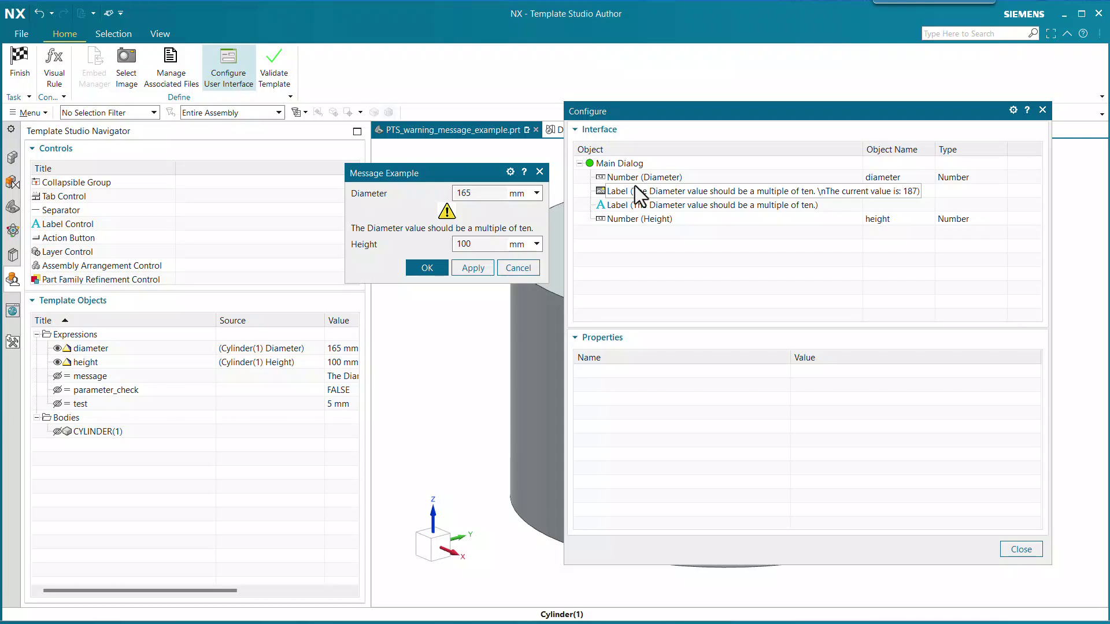
left_click(613, 165)
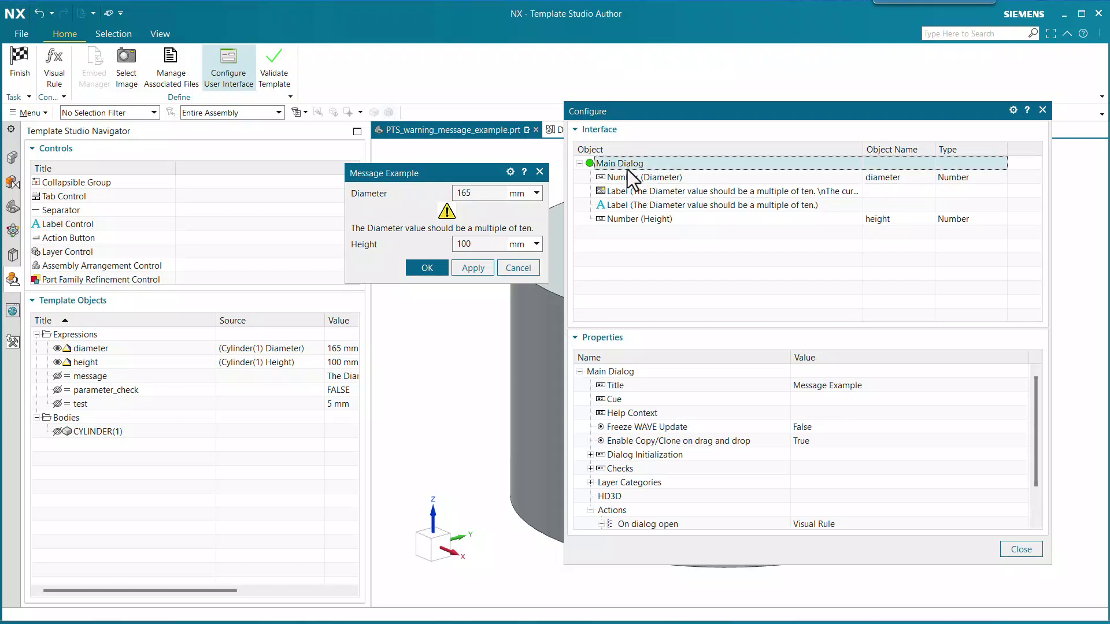
scroll(688, 471, "down", 1)
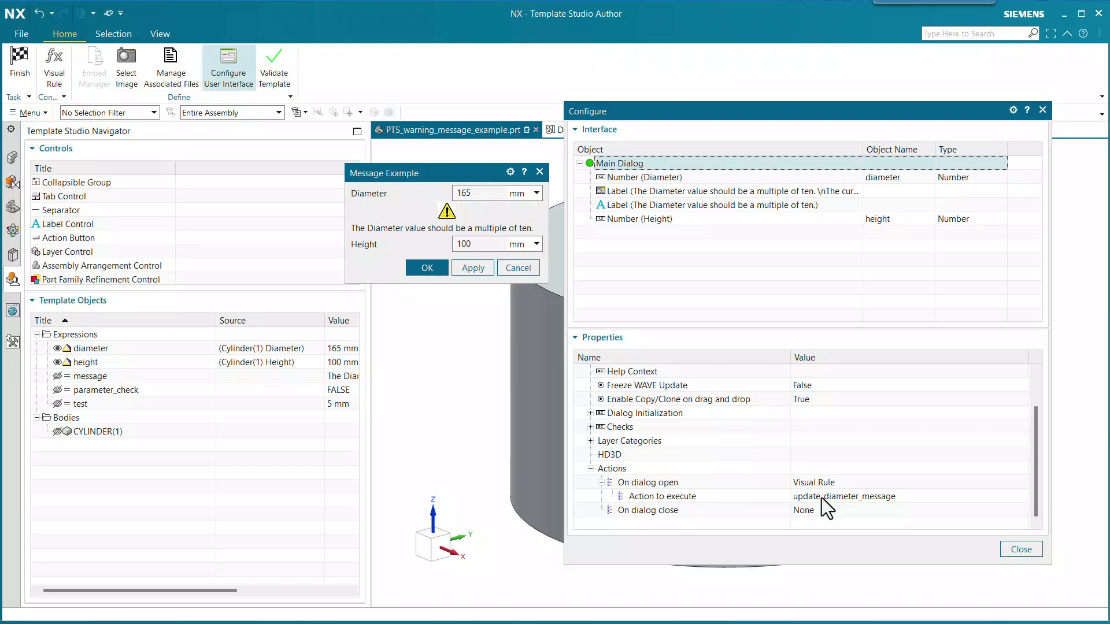
left_click(830, 481)
left_click(848, 492)
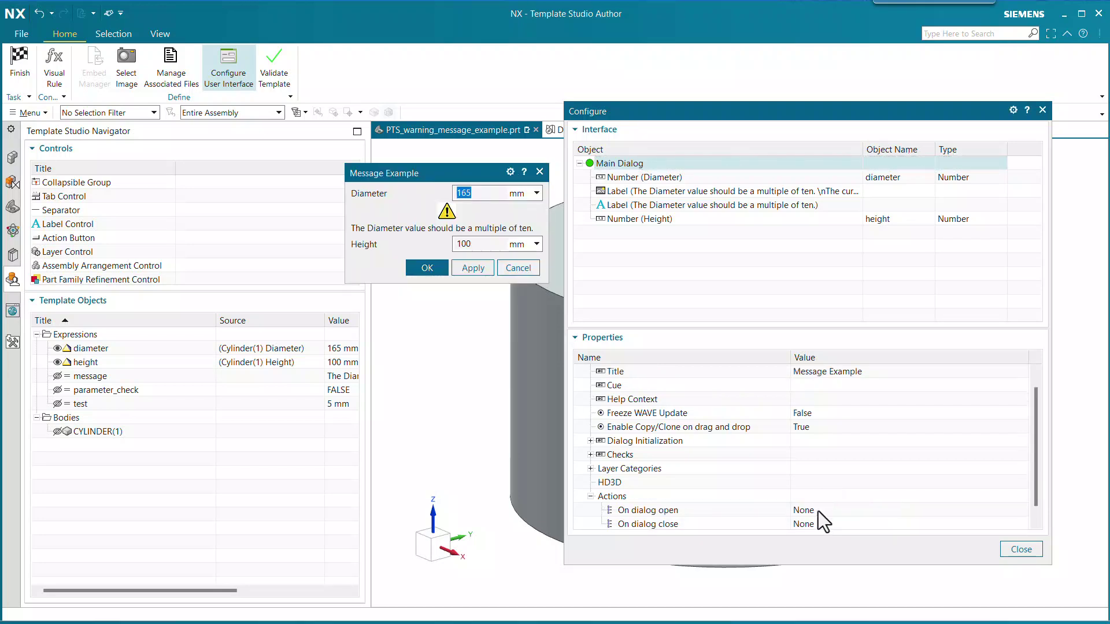
left_click(813, 511)
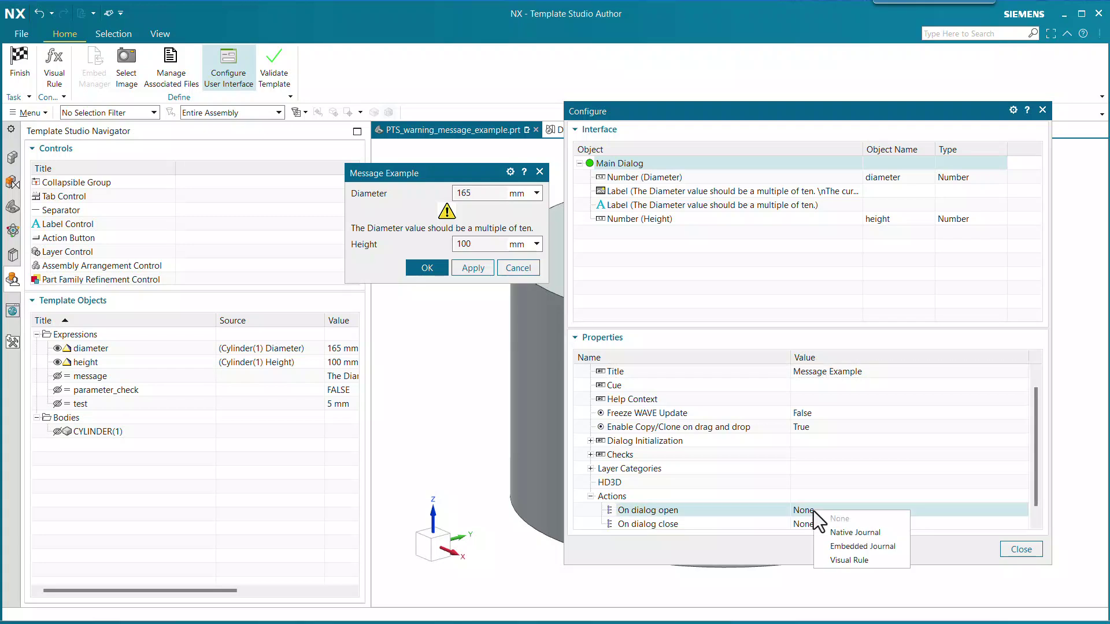
left_click(865, 561)
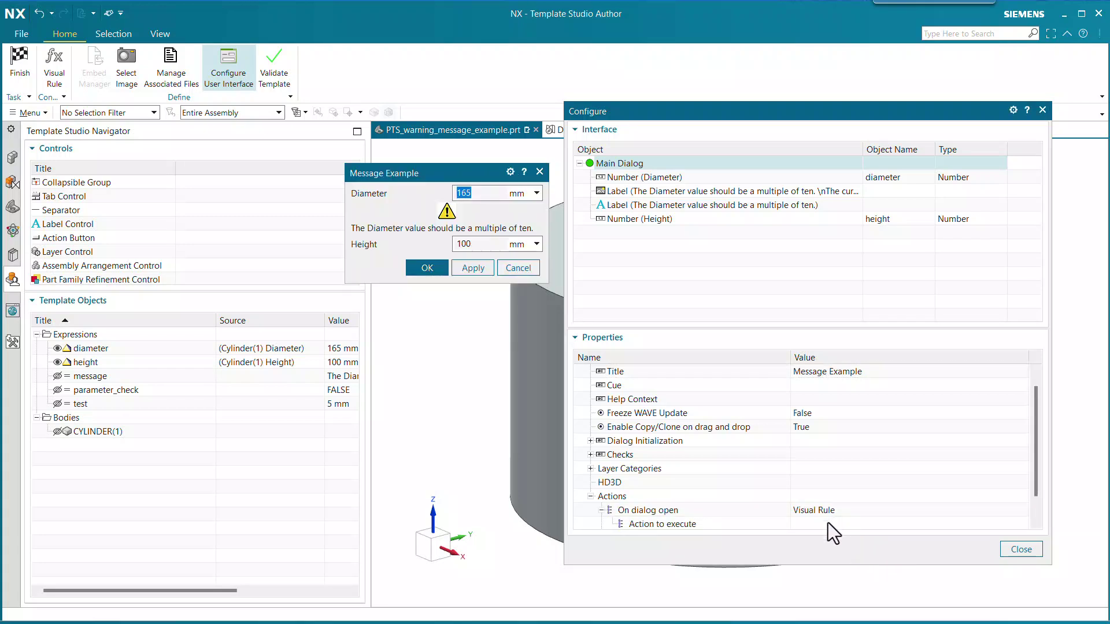
scroll(816, 515, "down", 1)
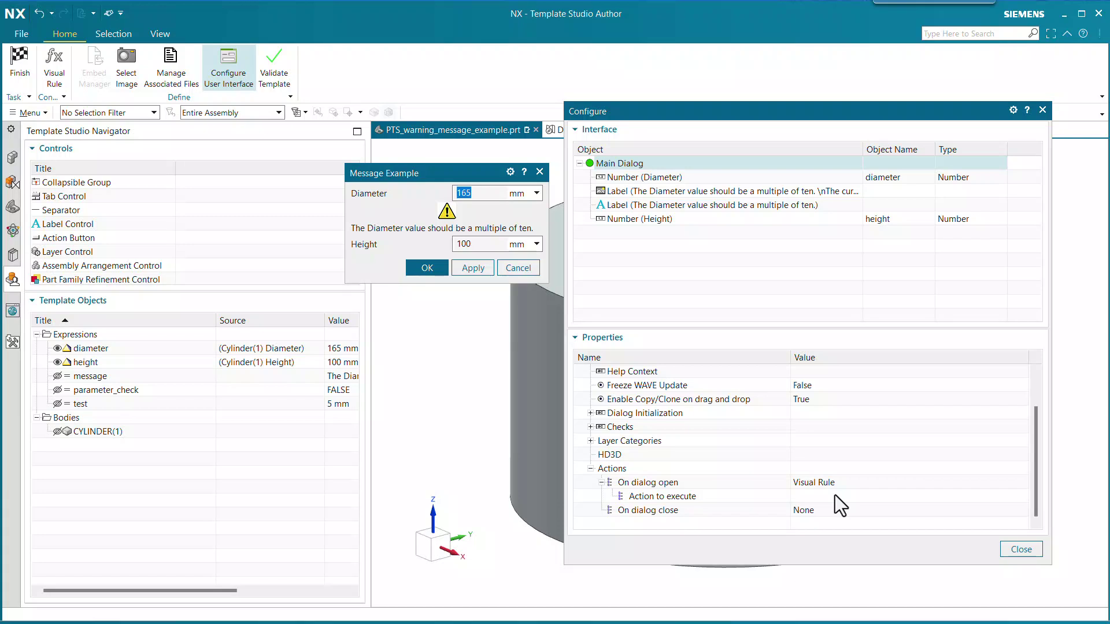
left_click(834, 495)
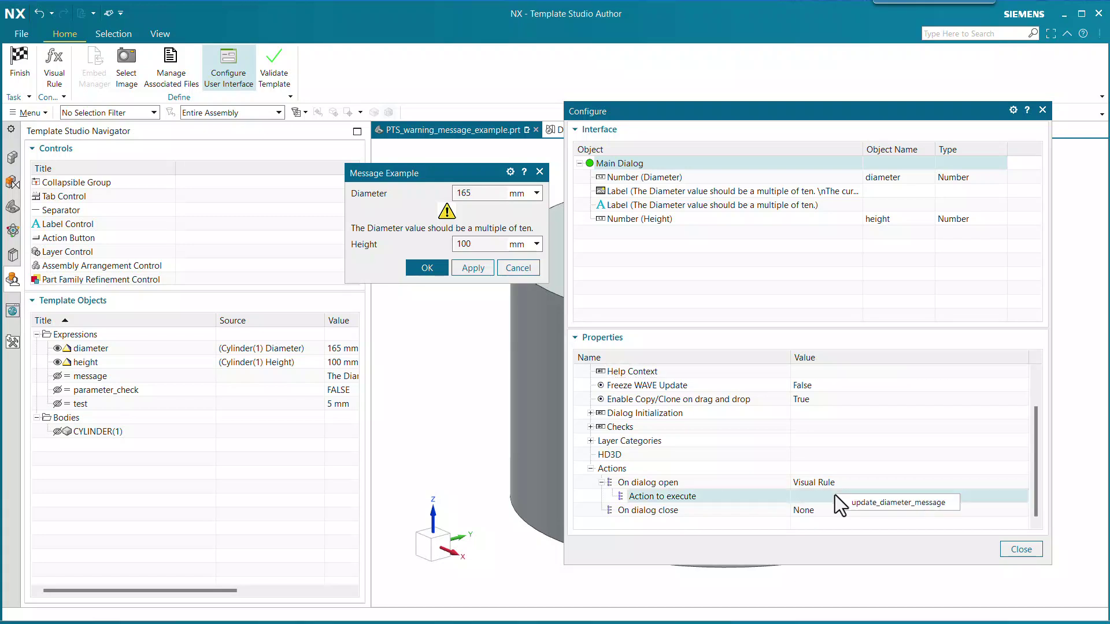
left_click(865, 505)
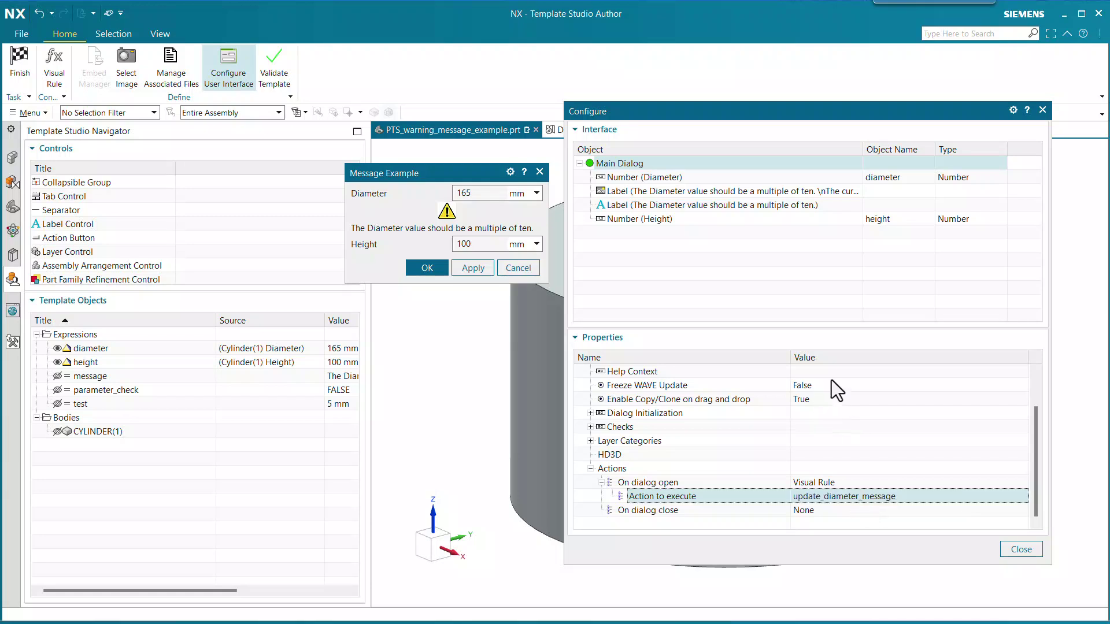
Set the Diameter number's When the value changes action to the visual rule update_diameter_message, and finish template authoring.
left_click(636, 178)
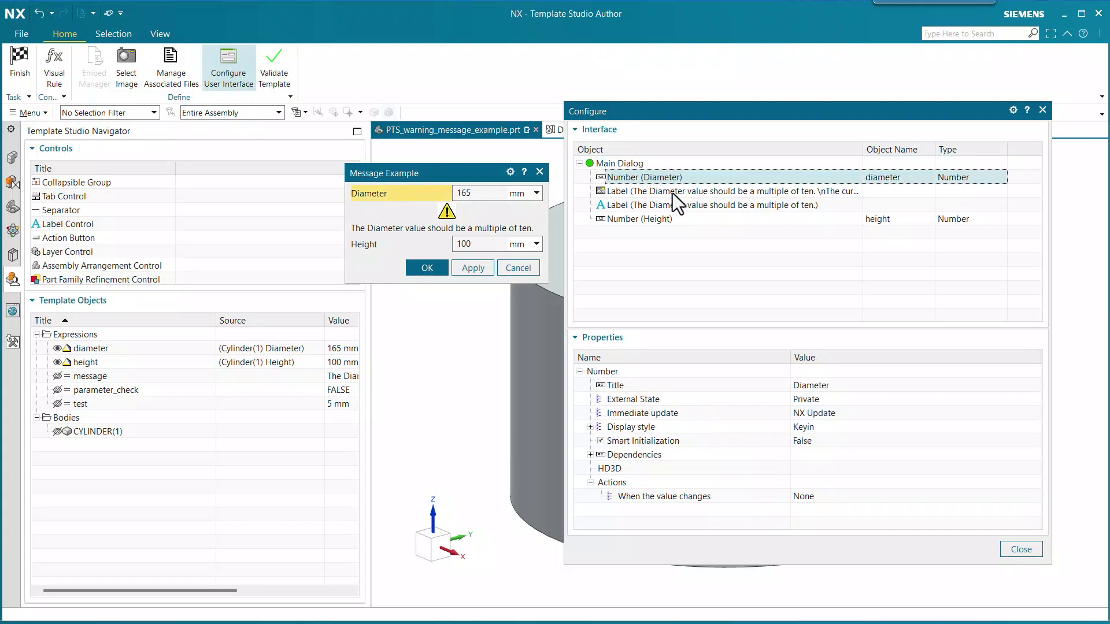
left_click(813, 498)
left_click(867, 546)
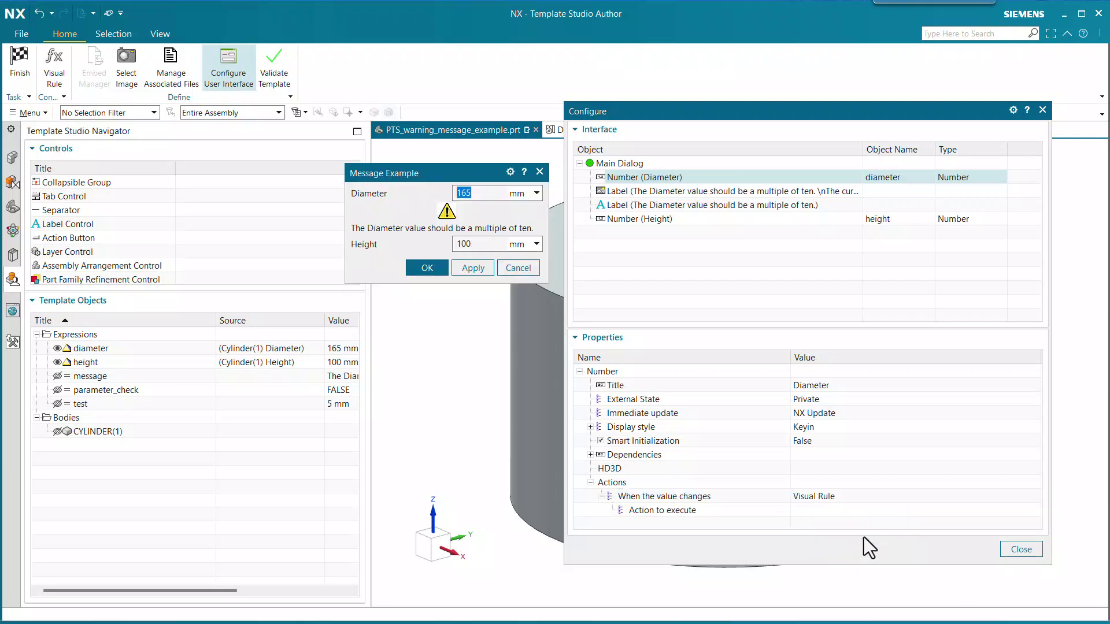
left_click(832, 511)
left_click(861, 519)
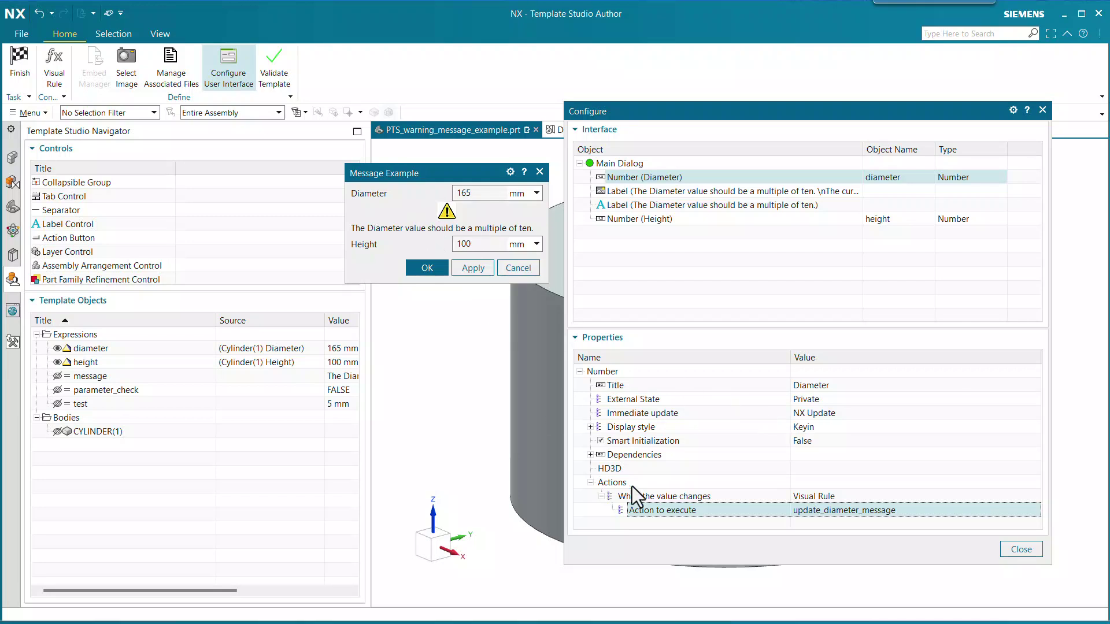
left_click(14, 60)
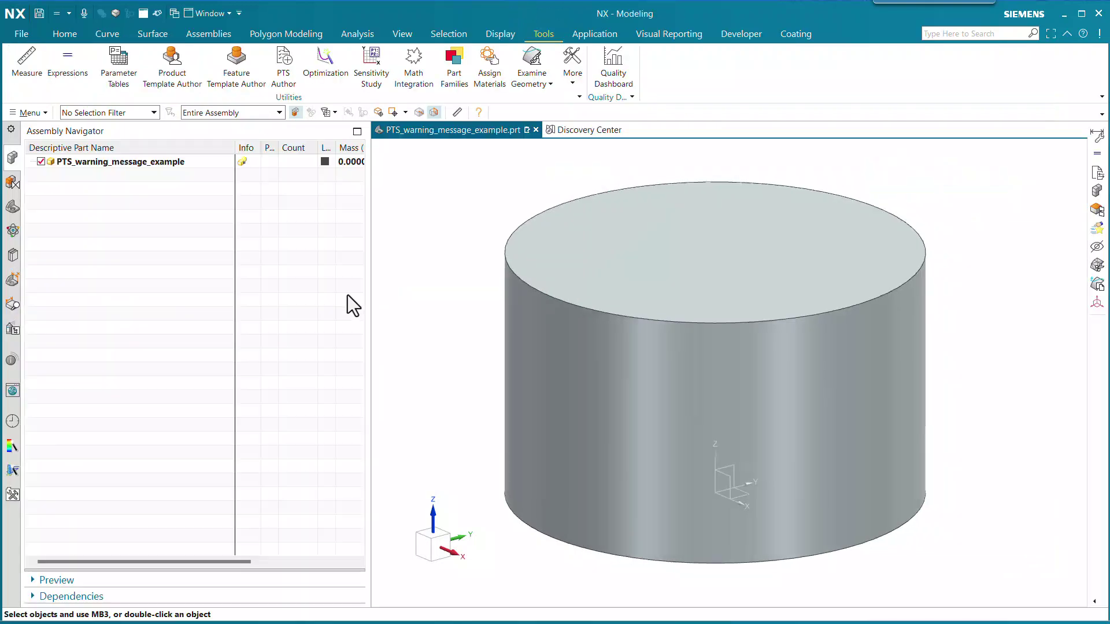
Open the part's Message Example dialog, test diameters of 160 mm and 158 mm, and accept the dialog with 158 mm.
right_click(200, 162)
left_click(260, 204)
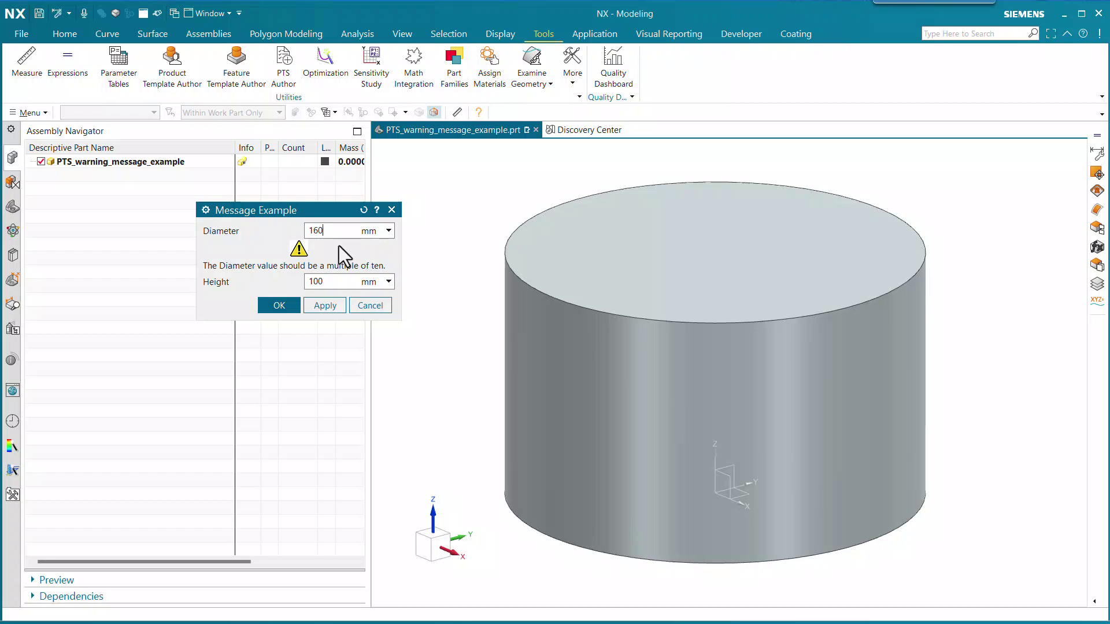
key("Return")
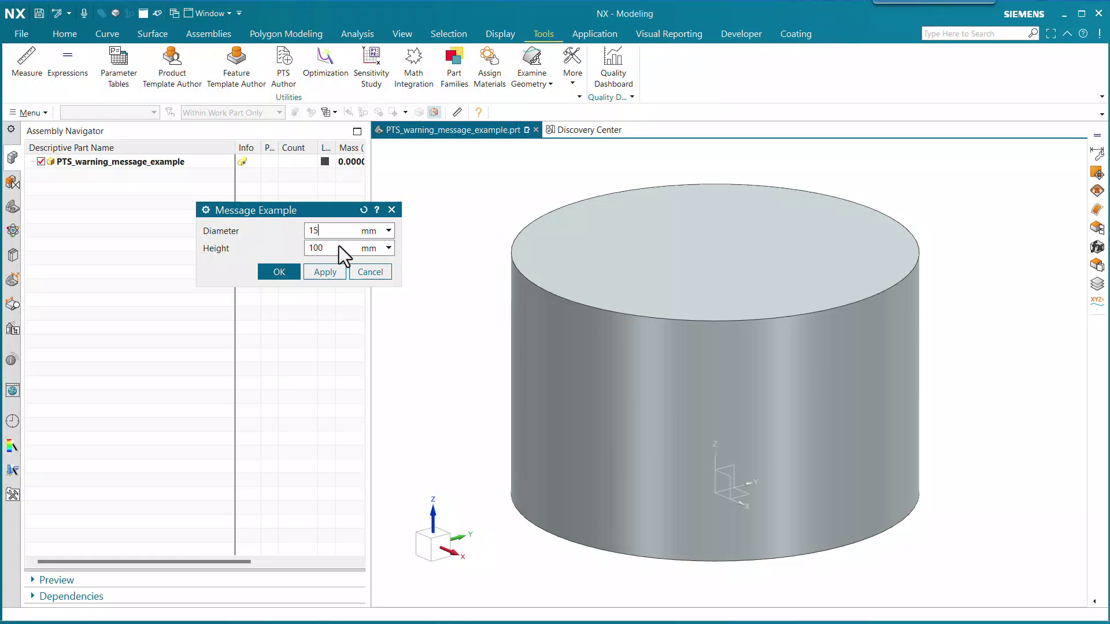
type("158")
key("Return")
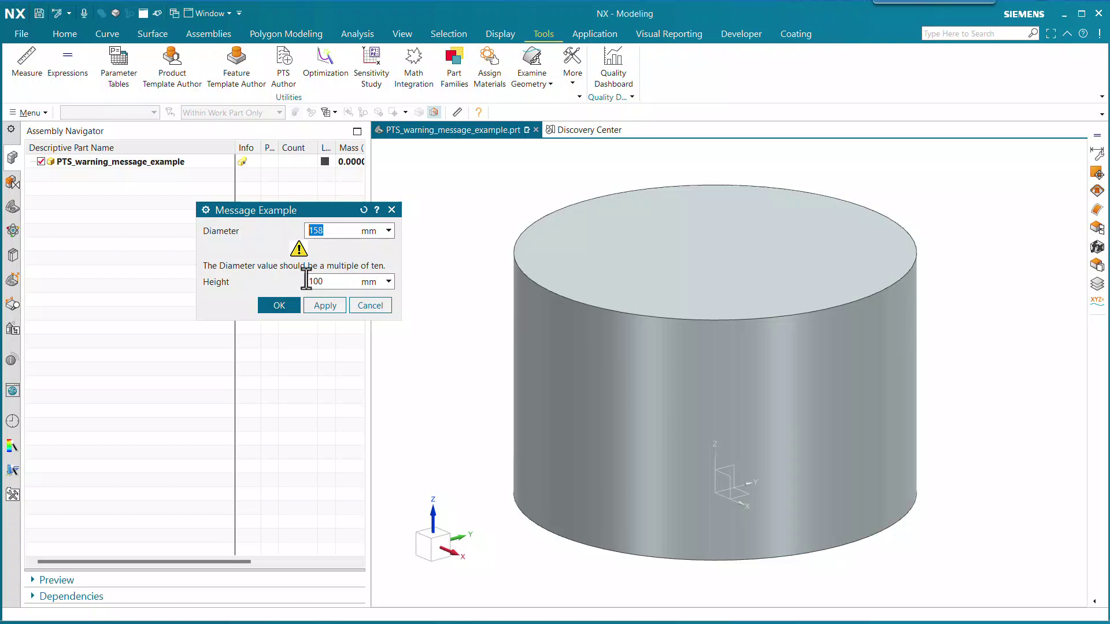
left_click(283, 303)
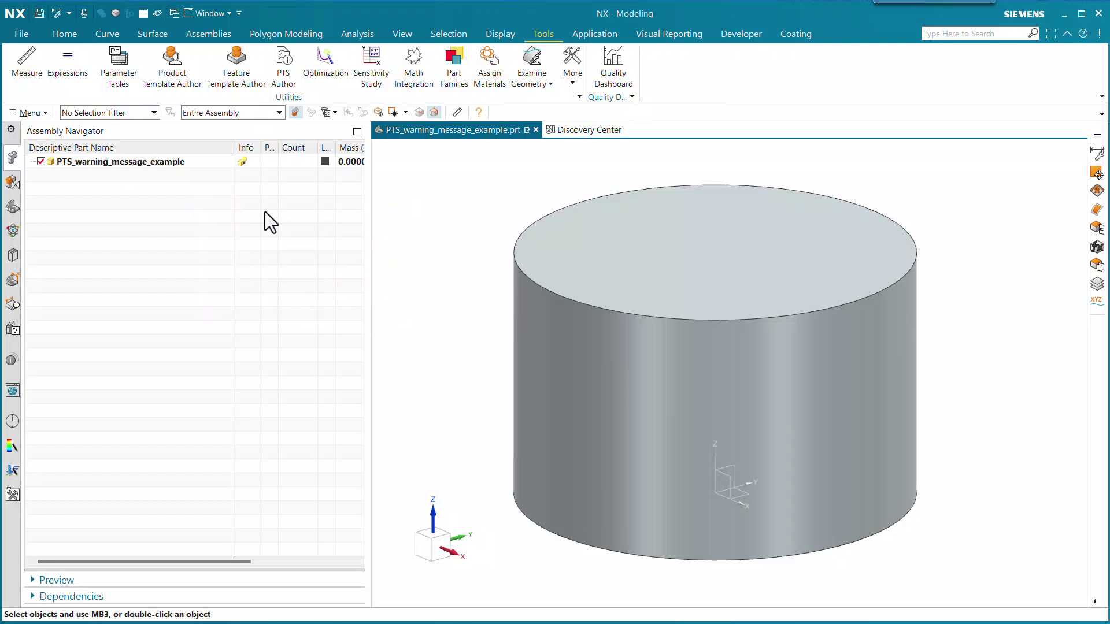
Reopen the product template for authoring and change the title of the text label below the warning icon to TEST.
left_click(179, 78)
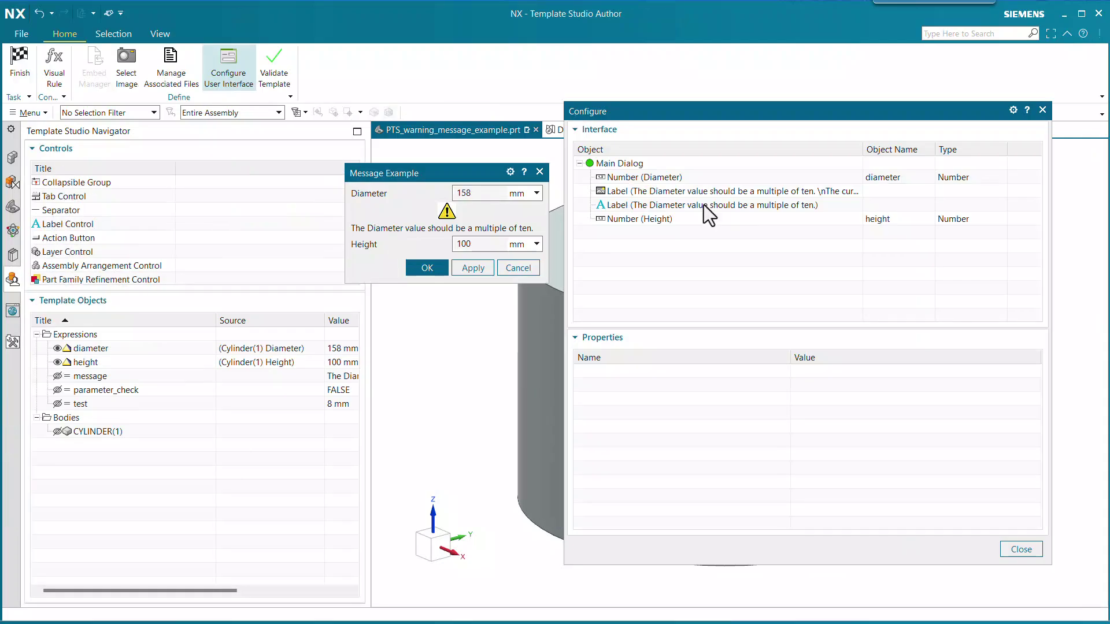
left_click(655, 206)
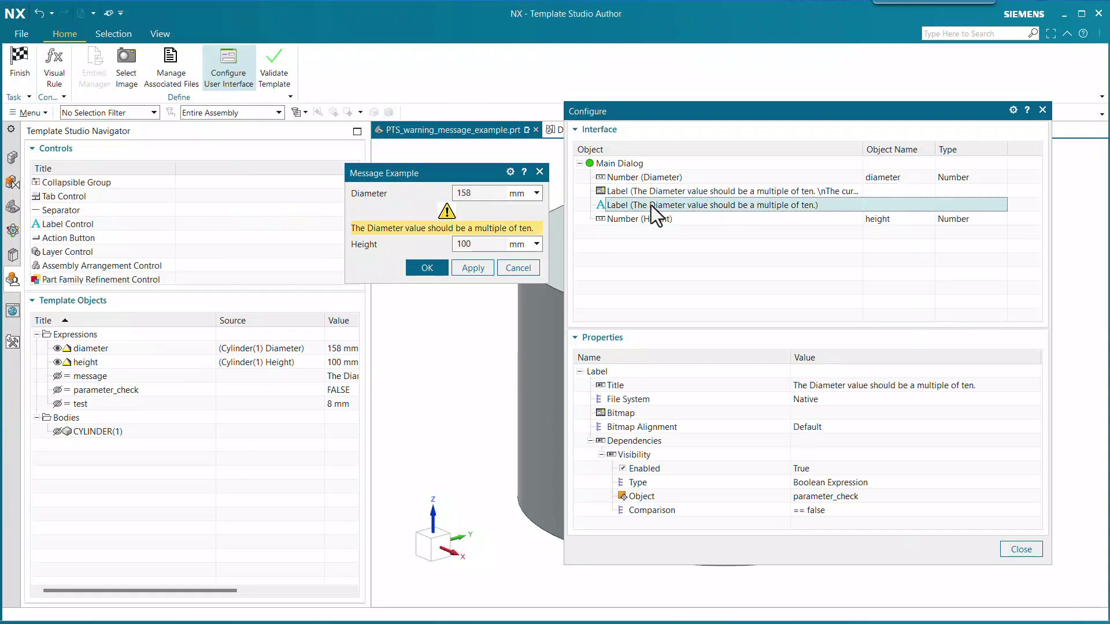
left_click(896, 385)
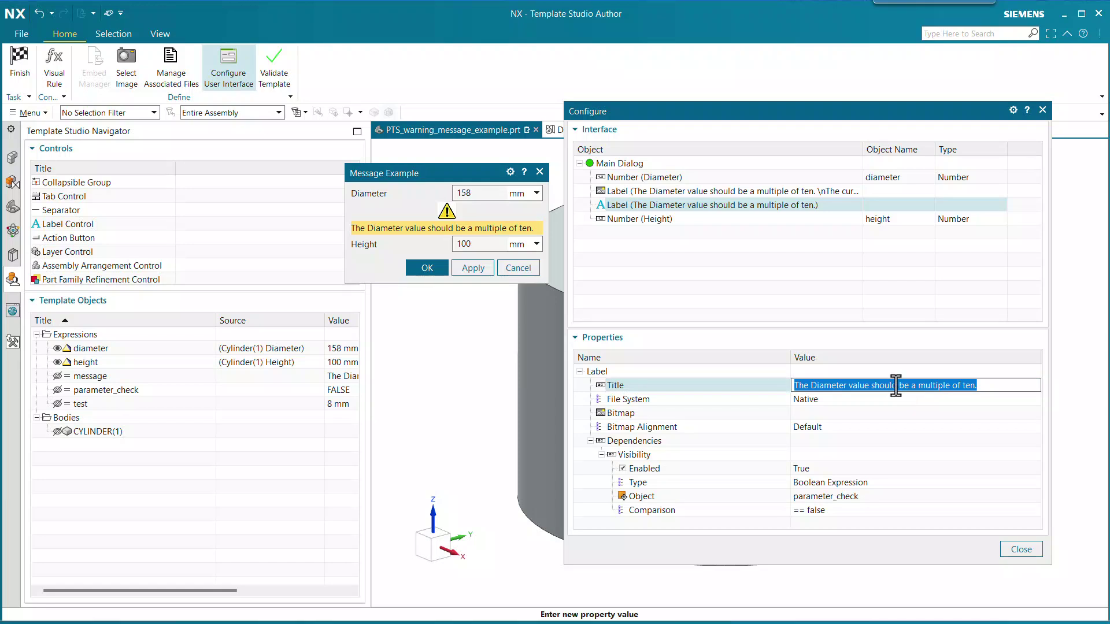
type("TEST")
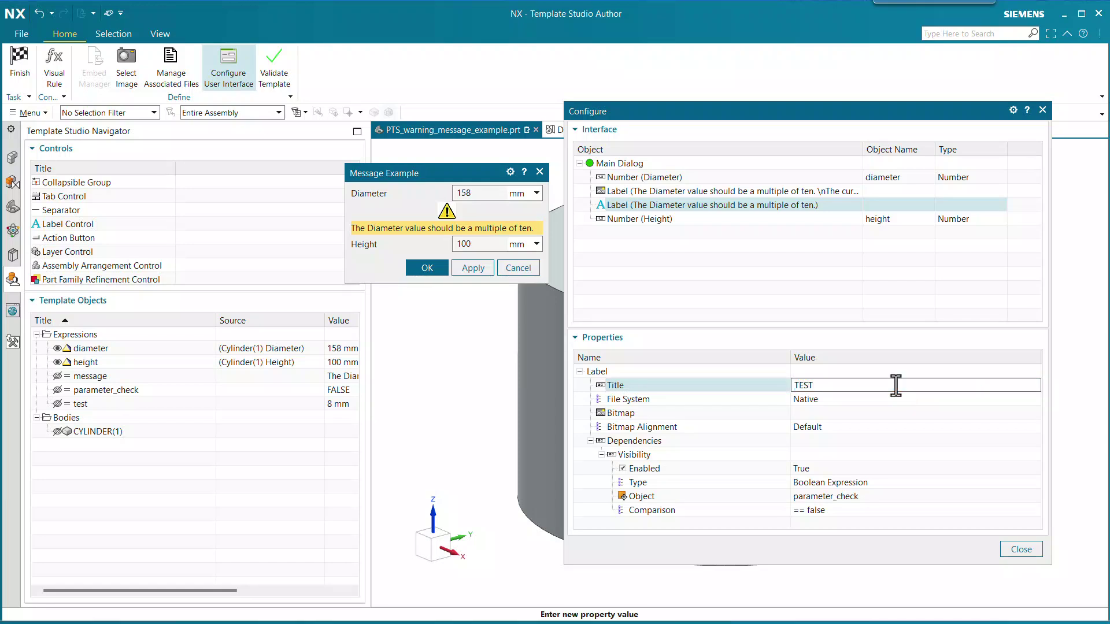
key("Return")
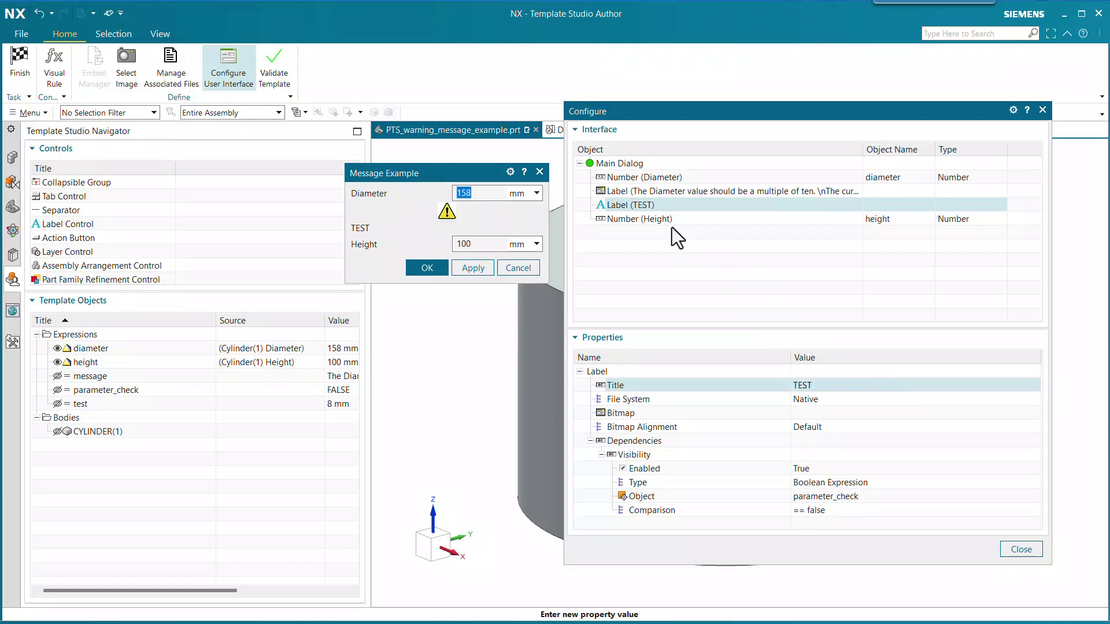
Set the UI Label block's label name to TEST in the update_diameter_message visual rule, close the rule editor and finish authoring.
left_click(235, 65)
left_click(55, 63)
left_click(586, 110)
left_click(566, 131)
left_click(658, 334)
left_click(717, 497)
left_click(738, 494)
left_click(766, 531)
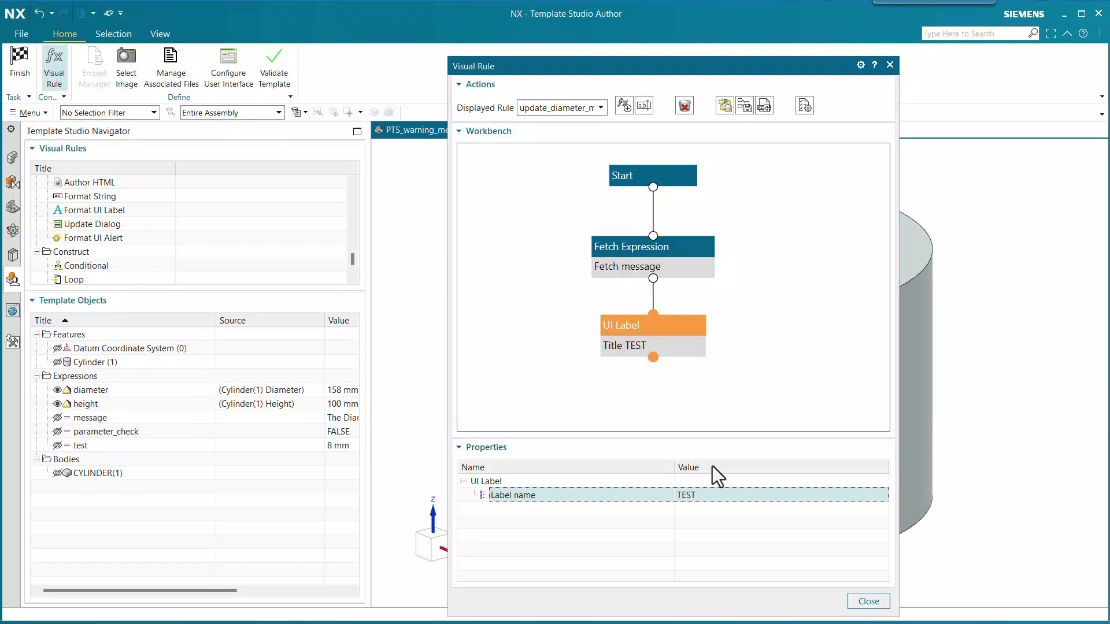
left_click(719, 491)
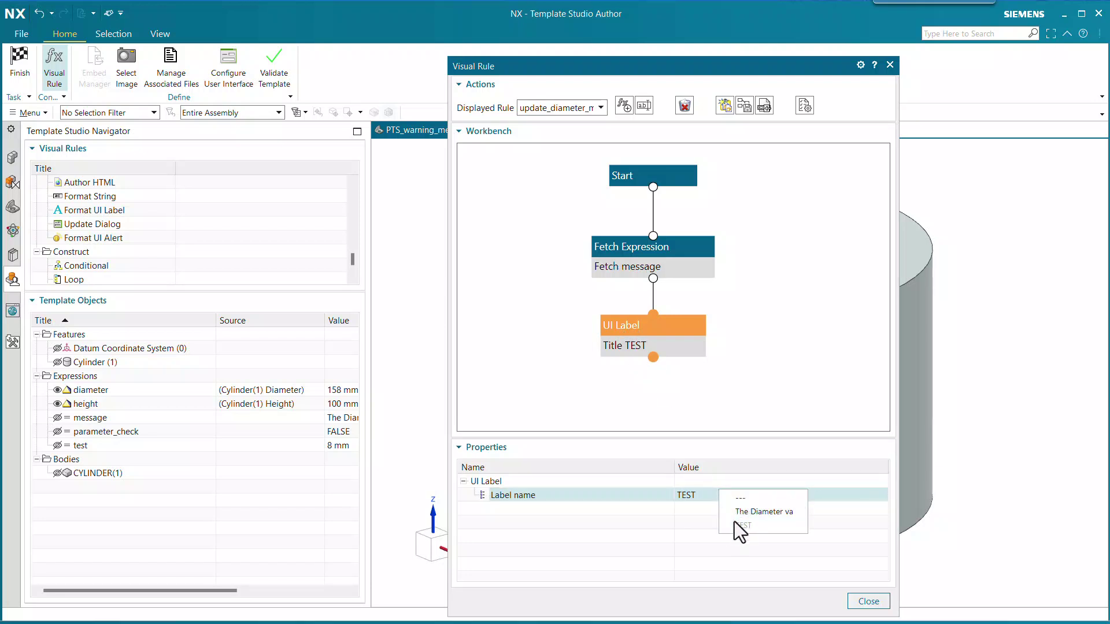
left_click(692, 545)
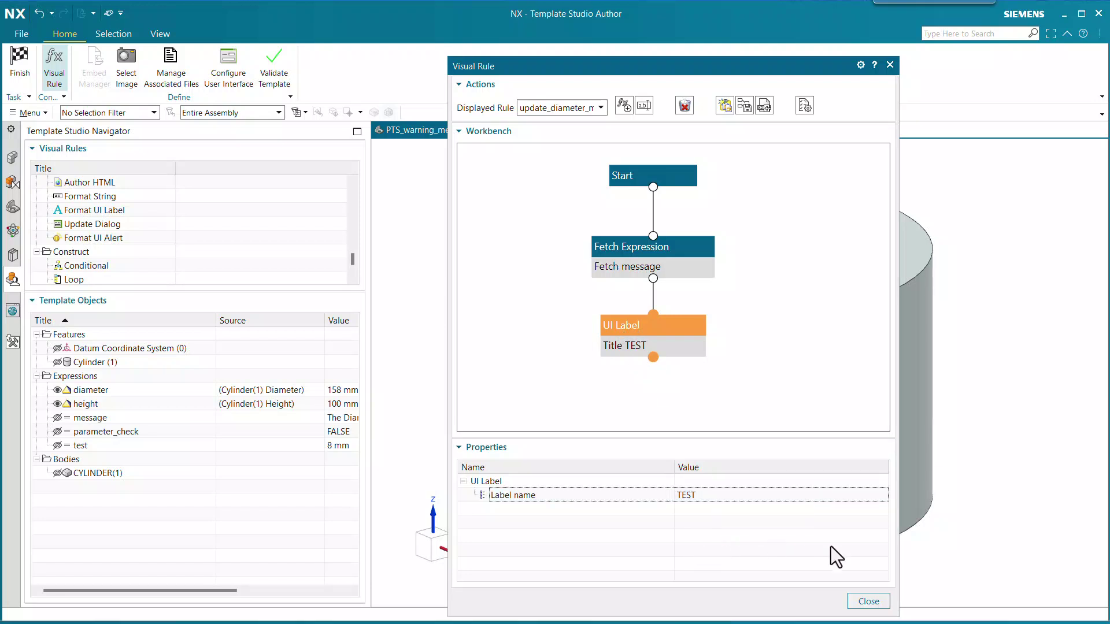
left_click(868, 601)
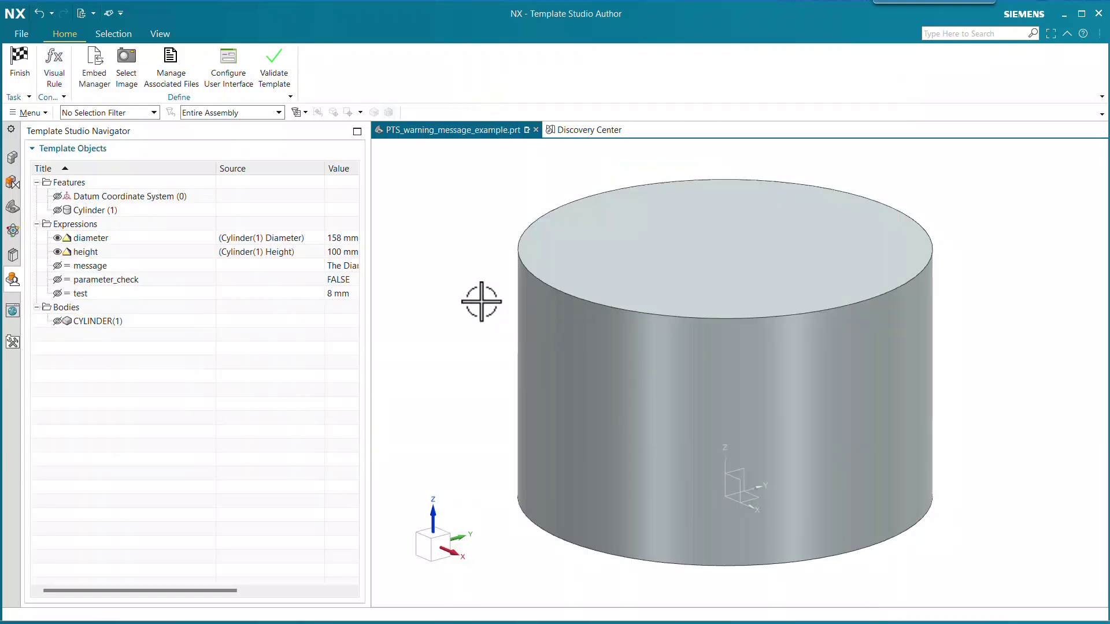
left_click(17, 67)
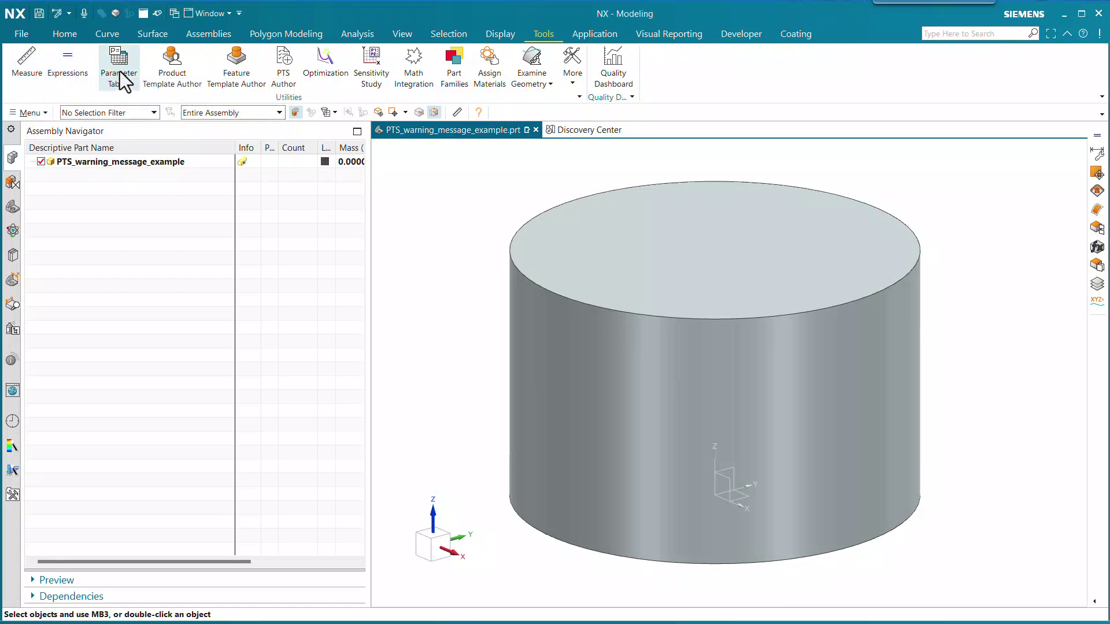
Reopen the part's Message Example dialog and test diameters of 160, 143, 160 and 181 mm in turn.
right_click(215, 168)
left_click(252, 209)
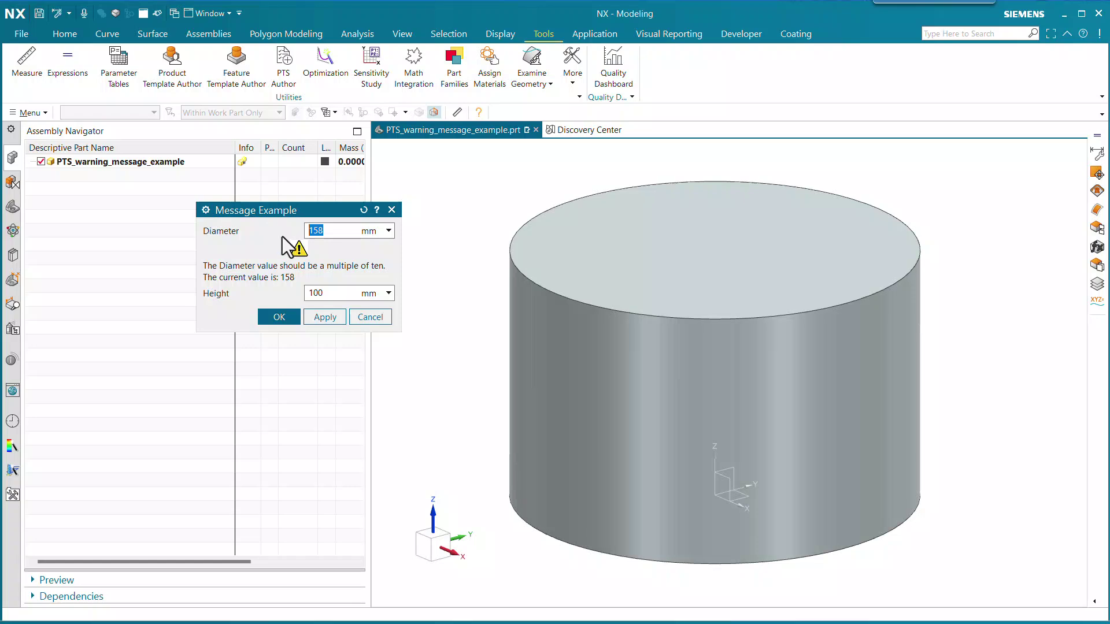
type("160")
key("Return")
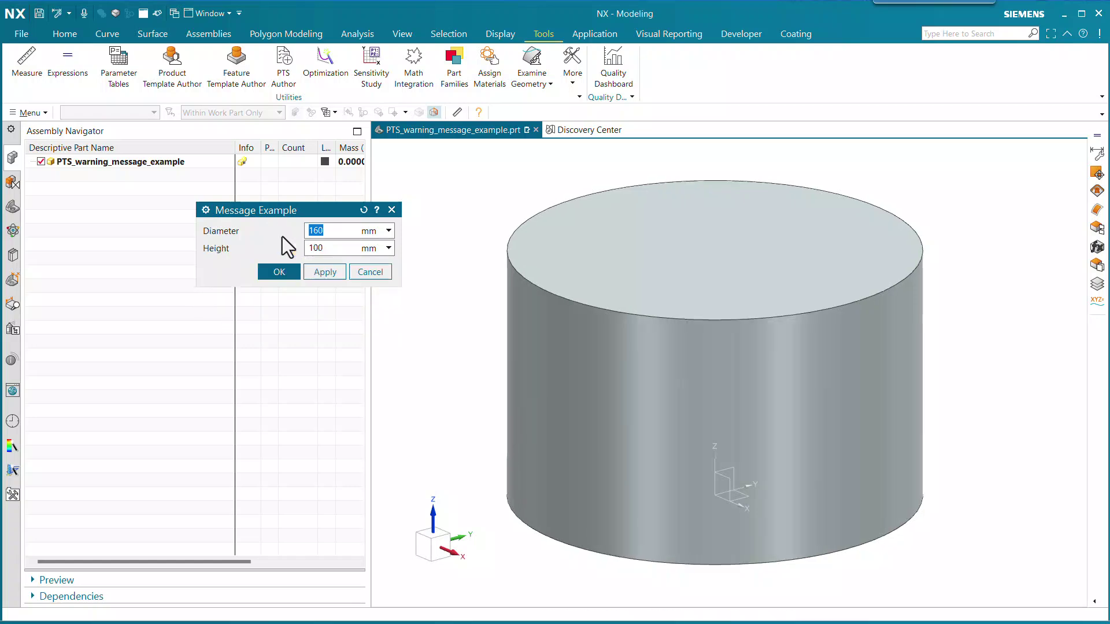
type("143")
key("Return")
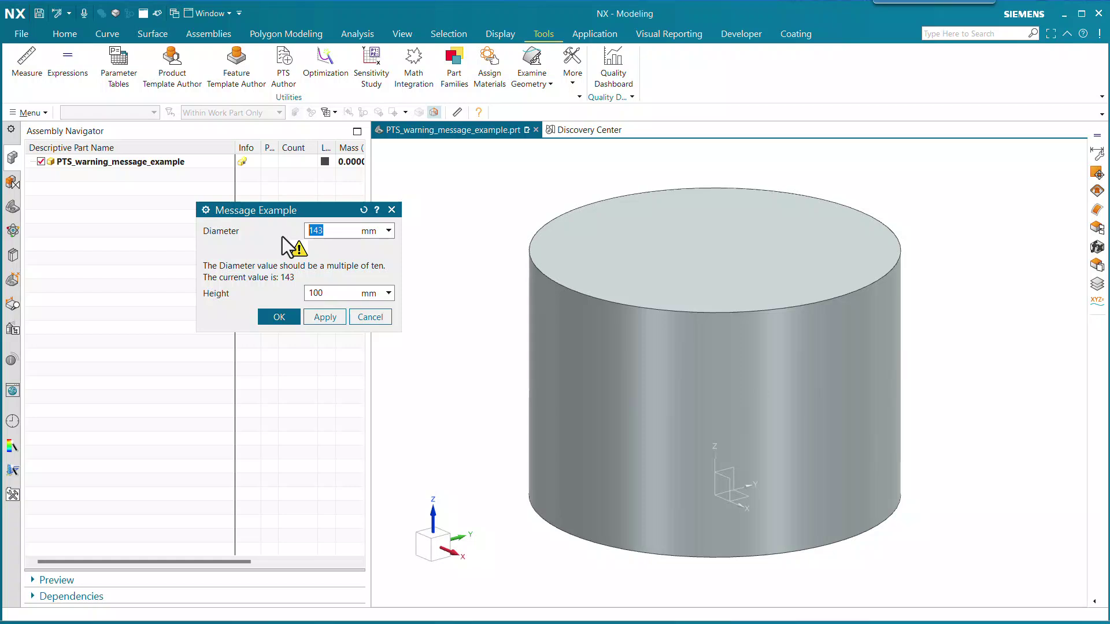
type("160")
key("Return")
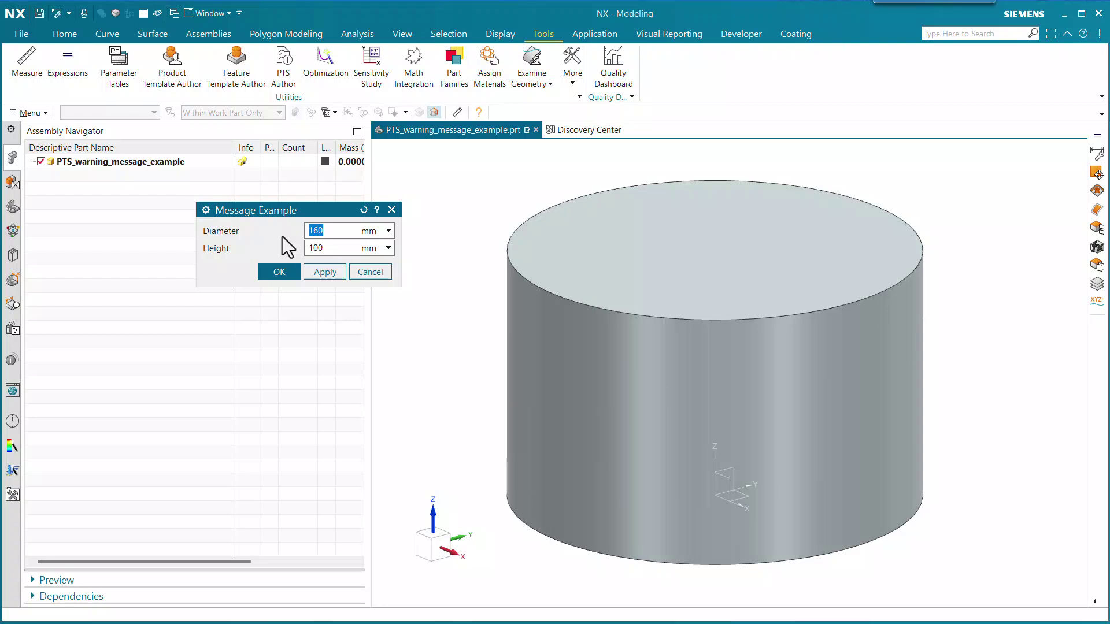
type("181")
key("Return")
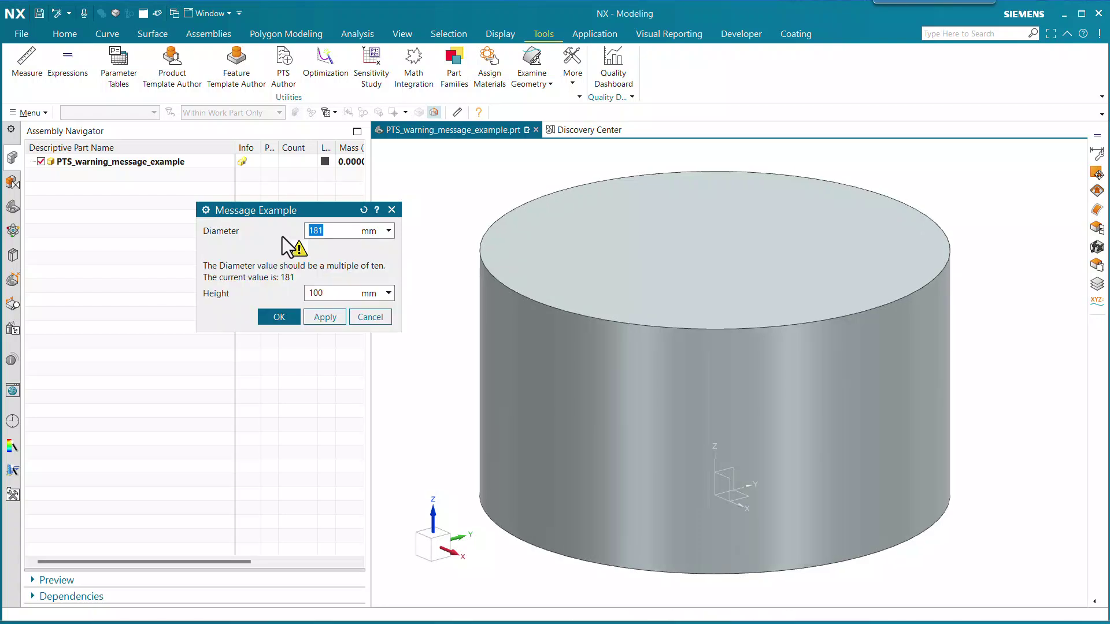